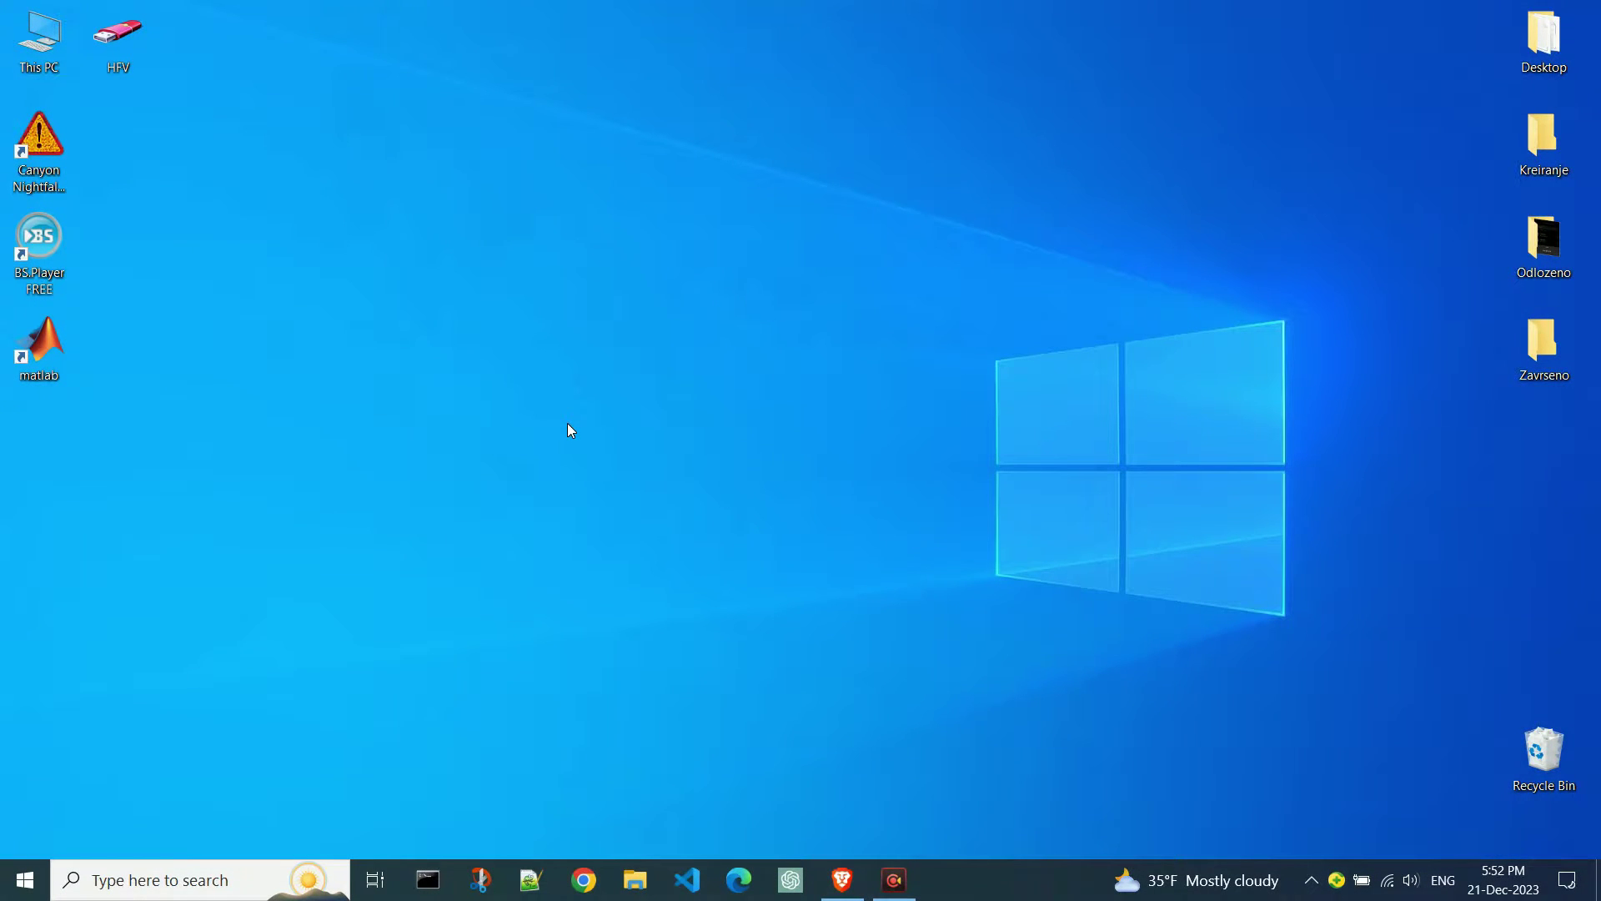
Browse from This PC to C:\Program Files\BraveSoftware\Brave-Browser\Application.
{"action": "double_click", "coordinate": [50, 65]}
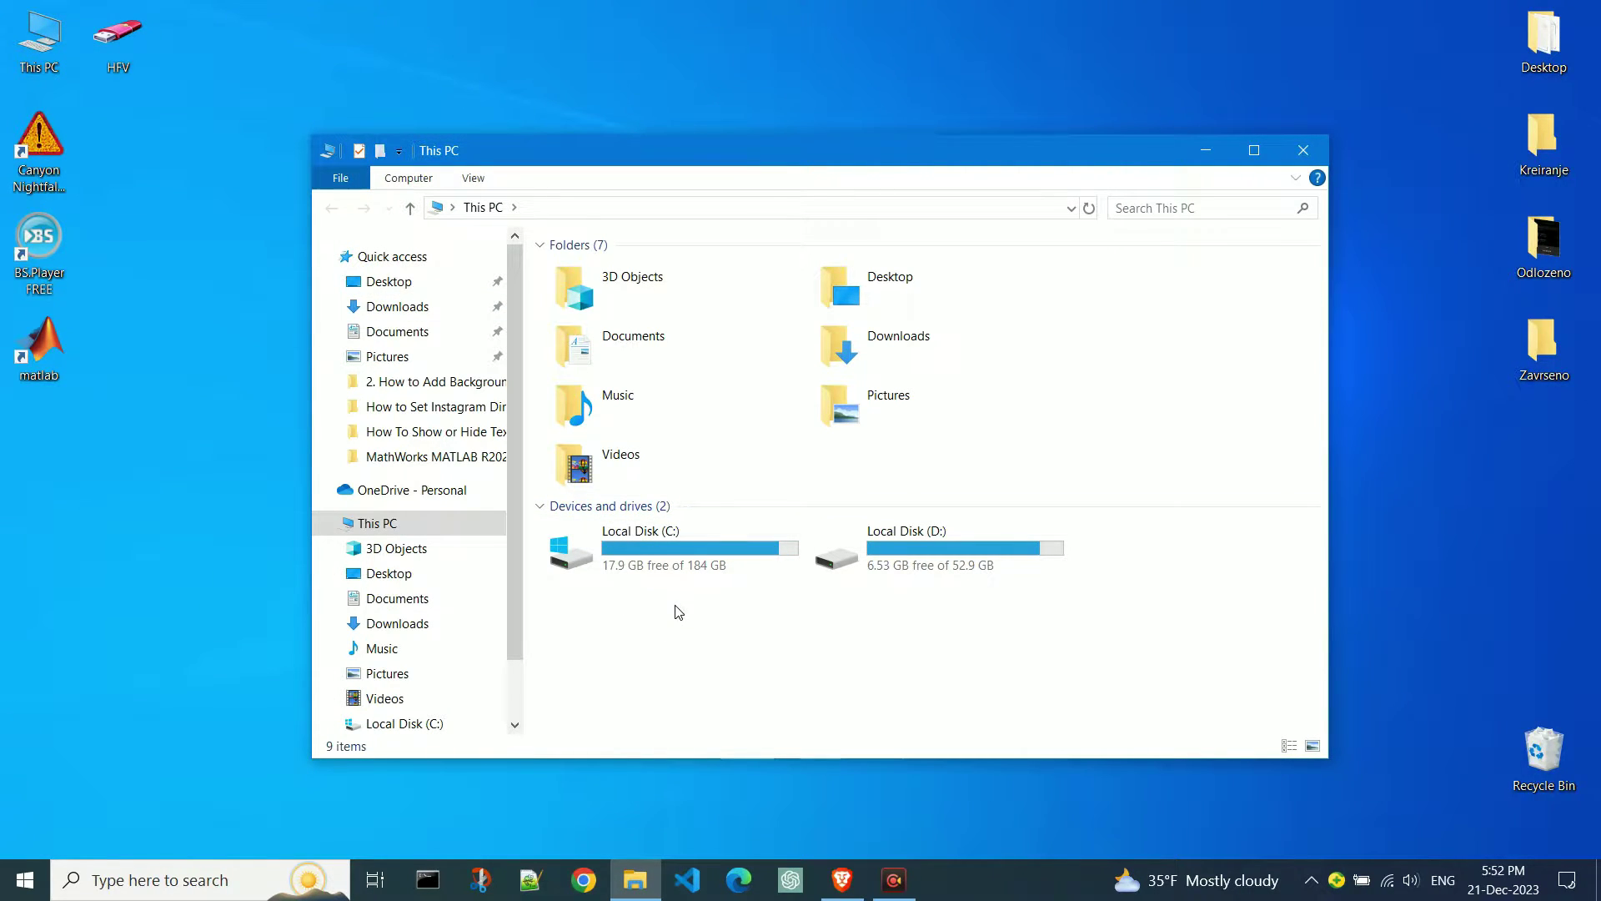
{"action": "double_click", "coordinate": [748, 565]}
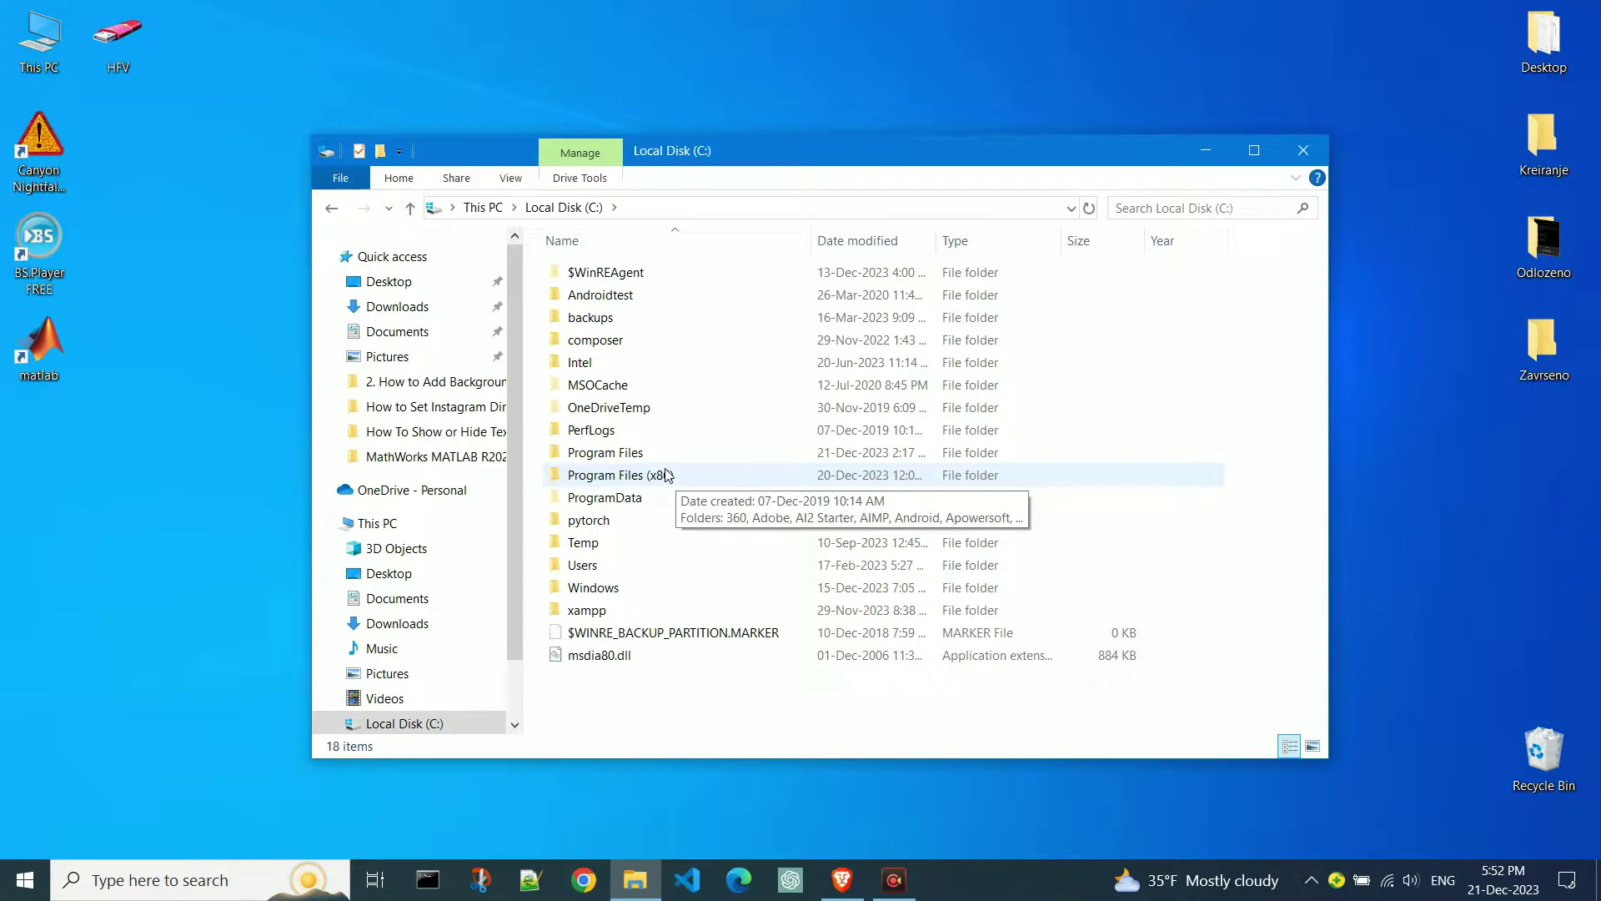
{"action": "left_click", "coordinate": [643, 462]}
{"action": "double_click", "coordinate": [644, 461]}
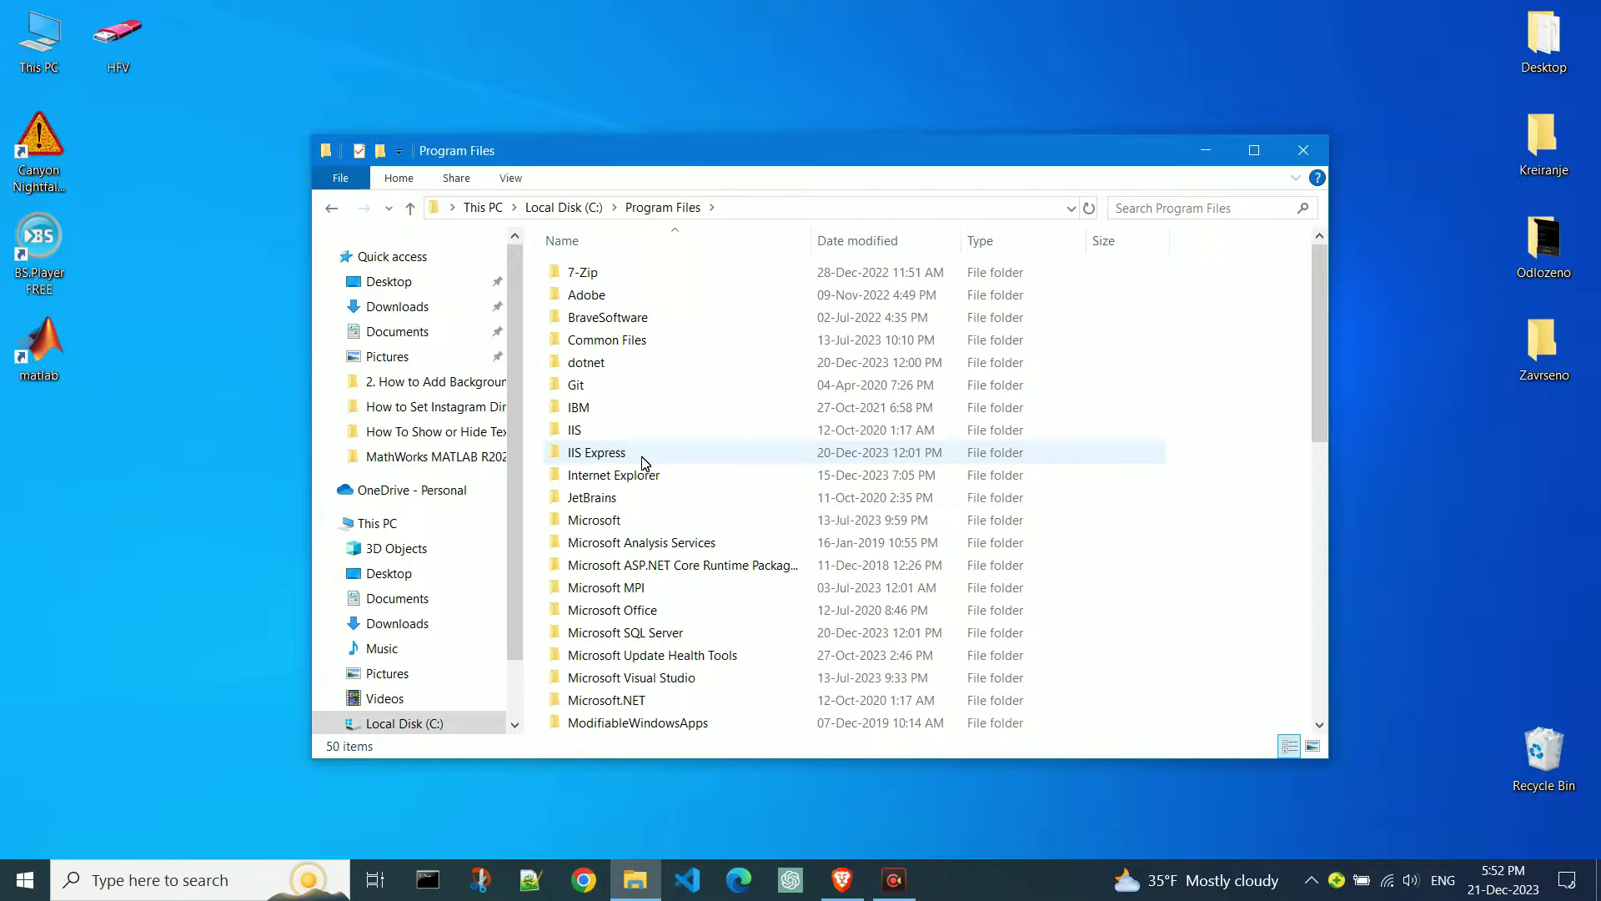
{"action": "scroll", "coordinate": [762, 567], "scroll_direction": "down", "scroll_amount": 6}
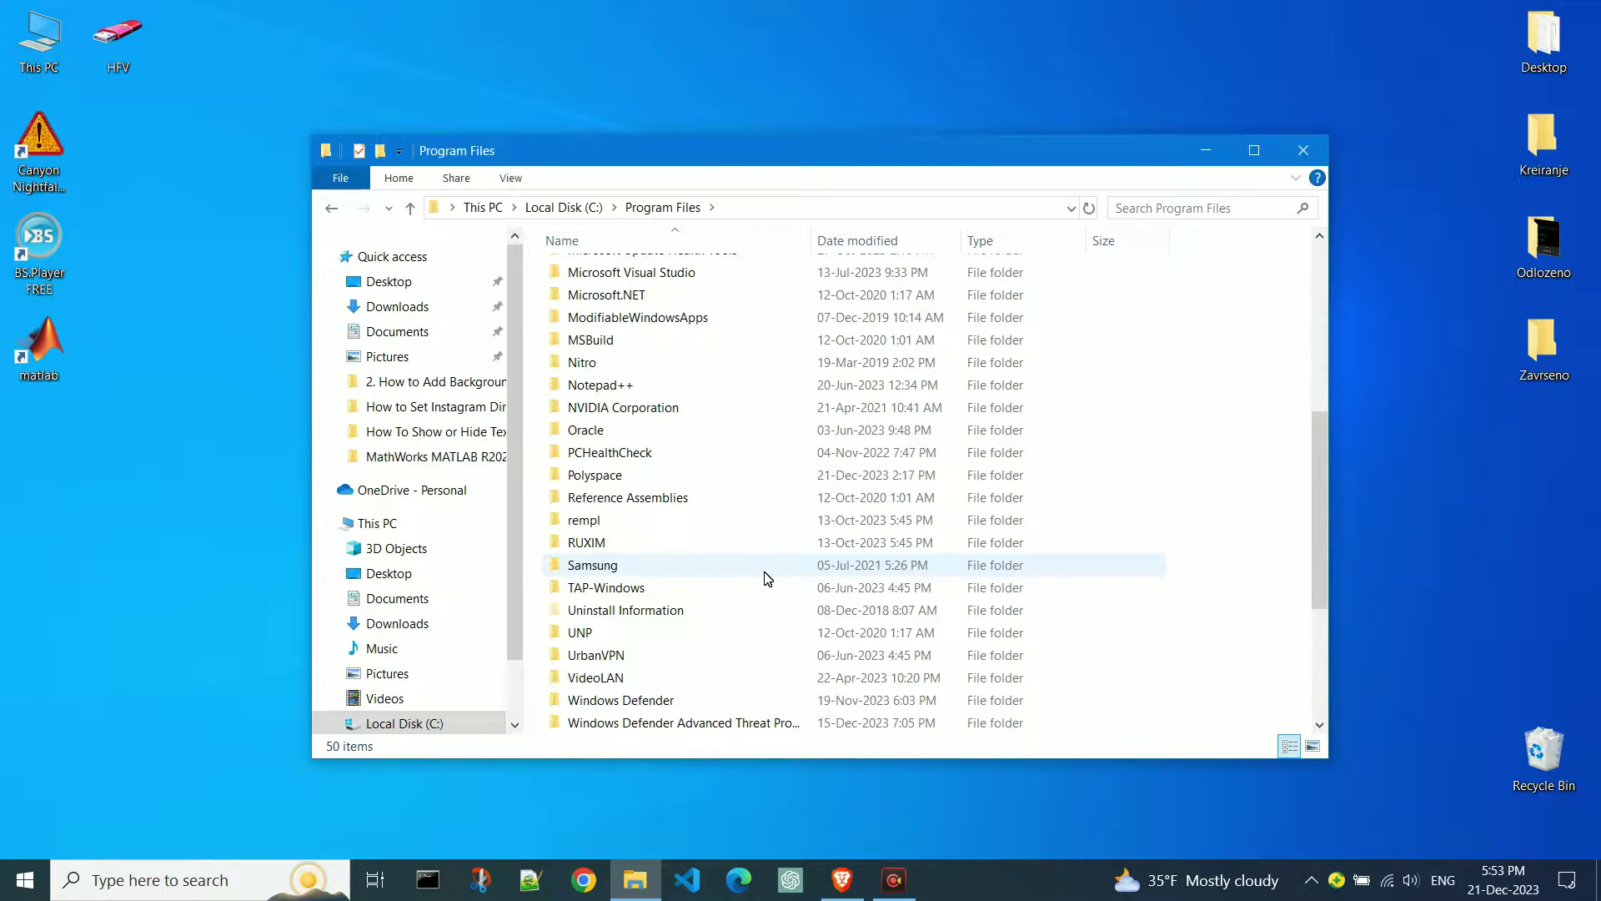
{"action": "scroll", "coordinate": [790, 497], "scroll_direction": "up", "scroll_amount": 6}
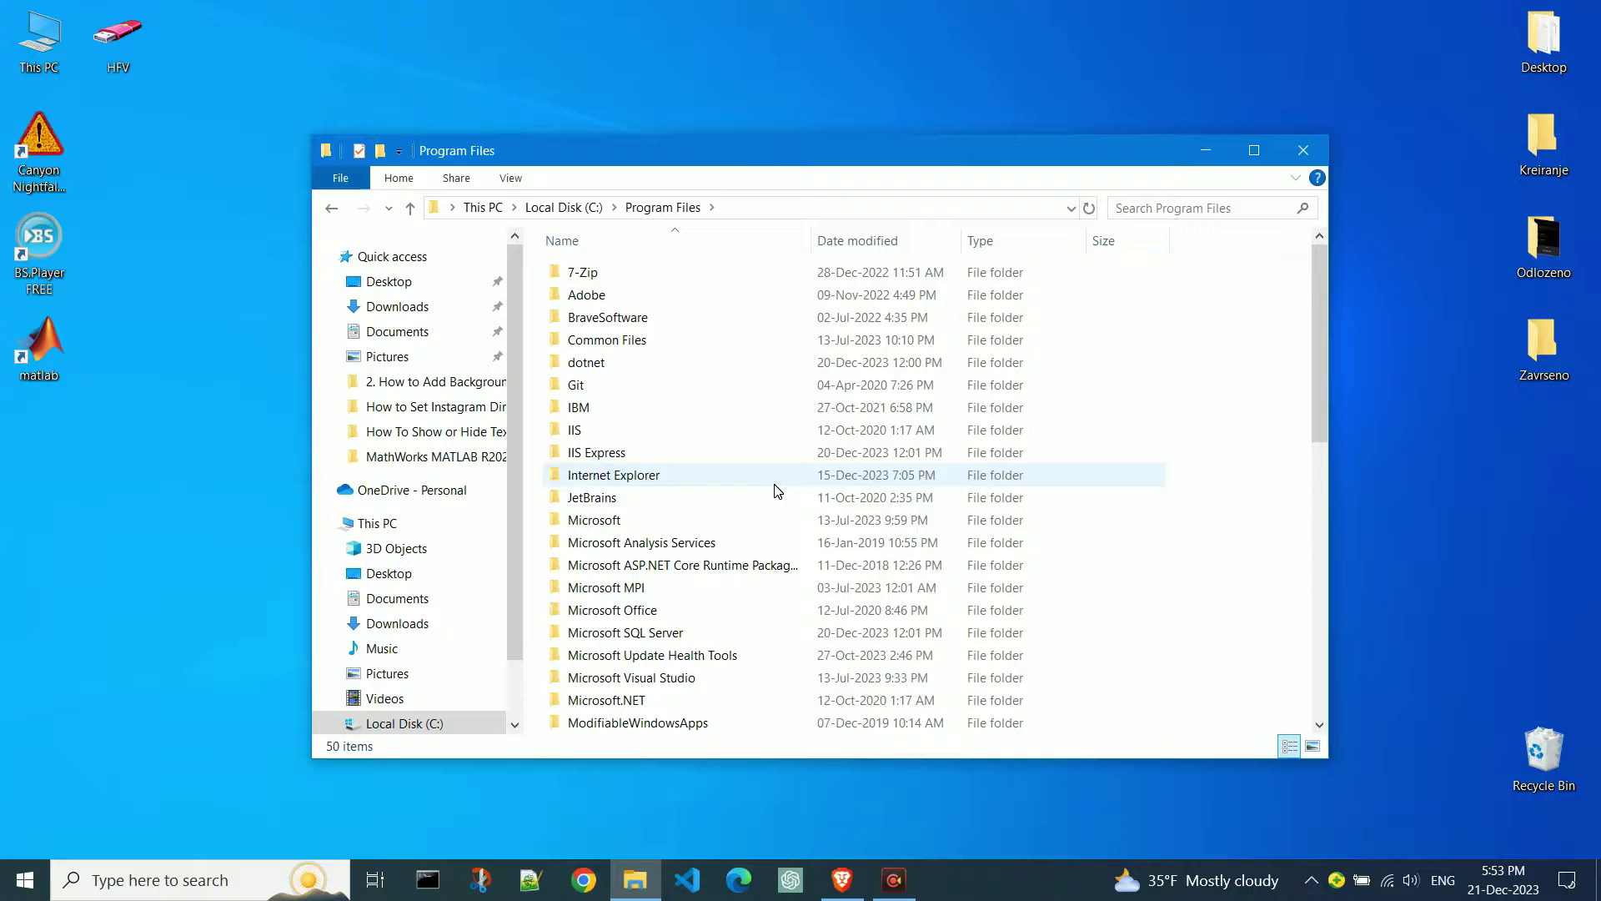
{"action": "double_click", "coordinate": [641, 322]}
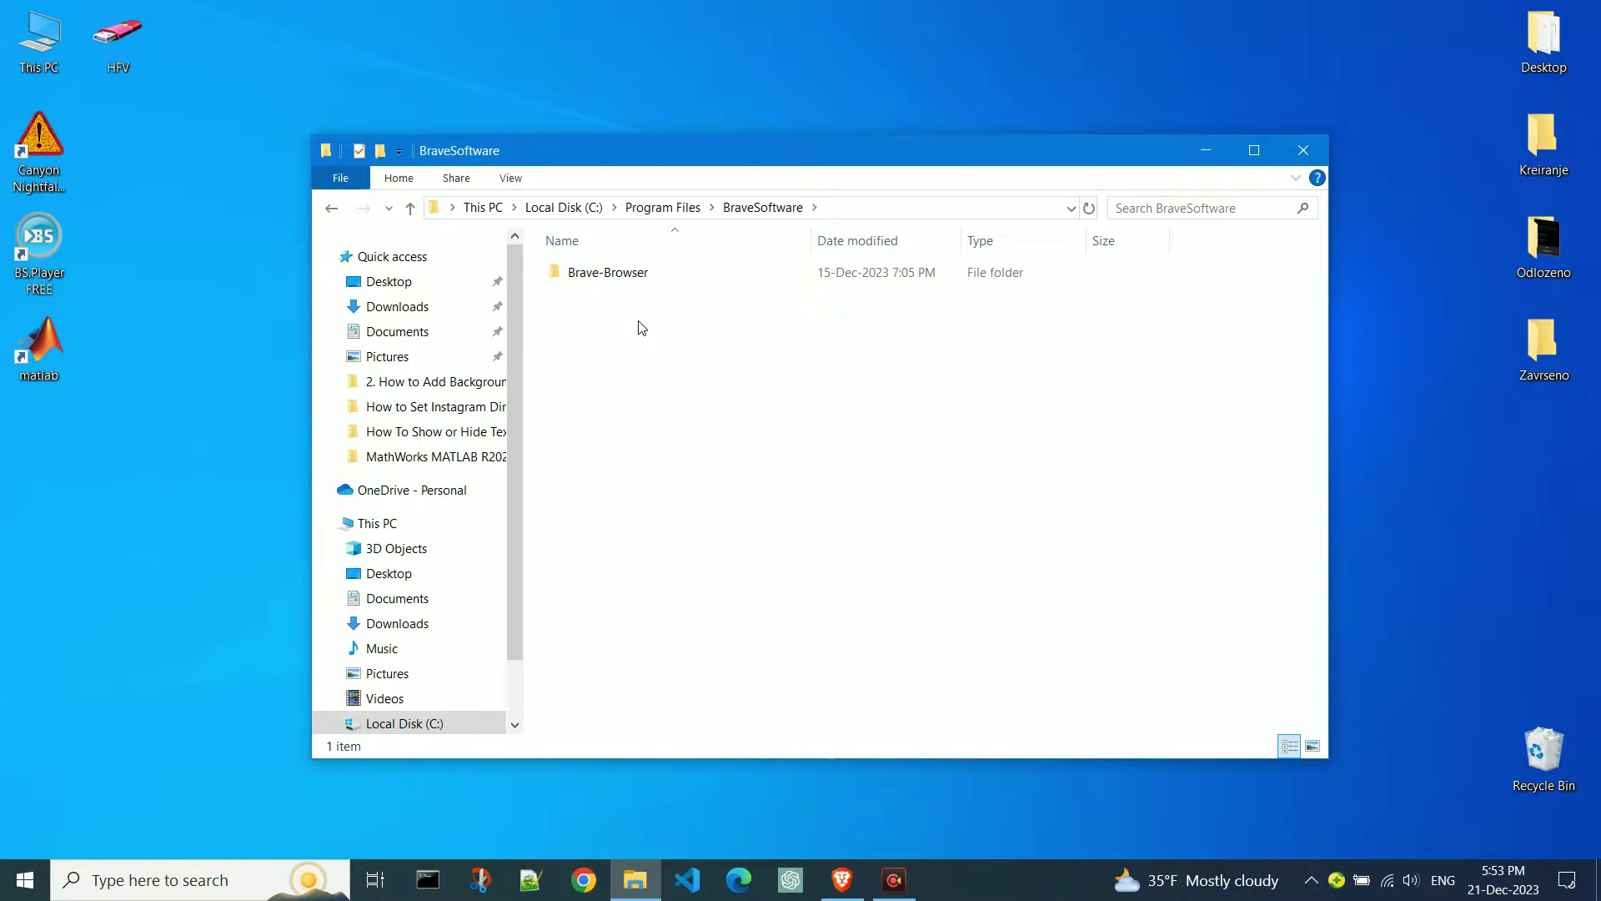
{"action": "double_click", "coordinate": [658, 278]}
{"action": "double_click", "coordinate": [643, 275]}
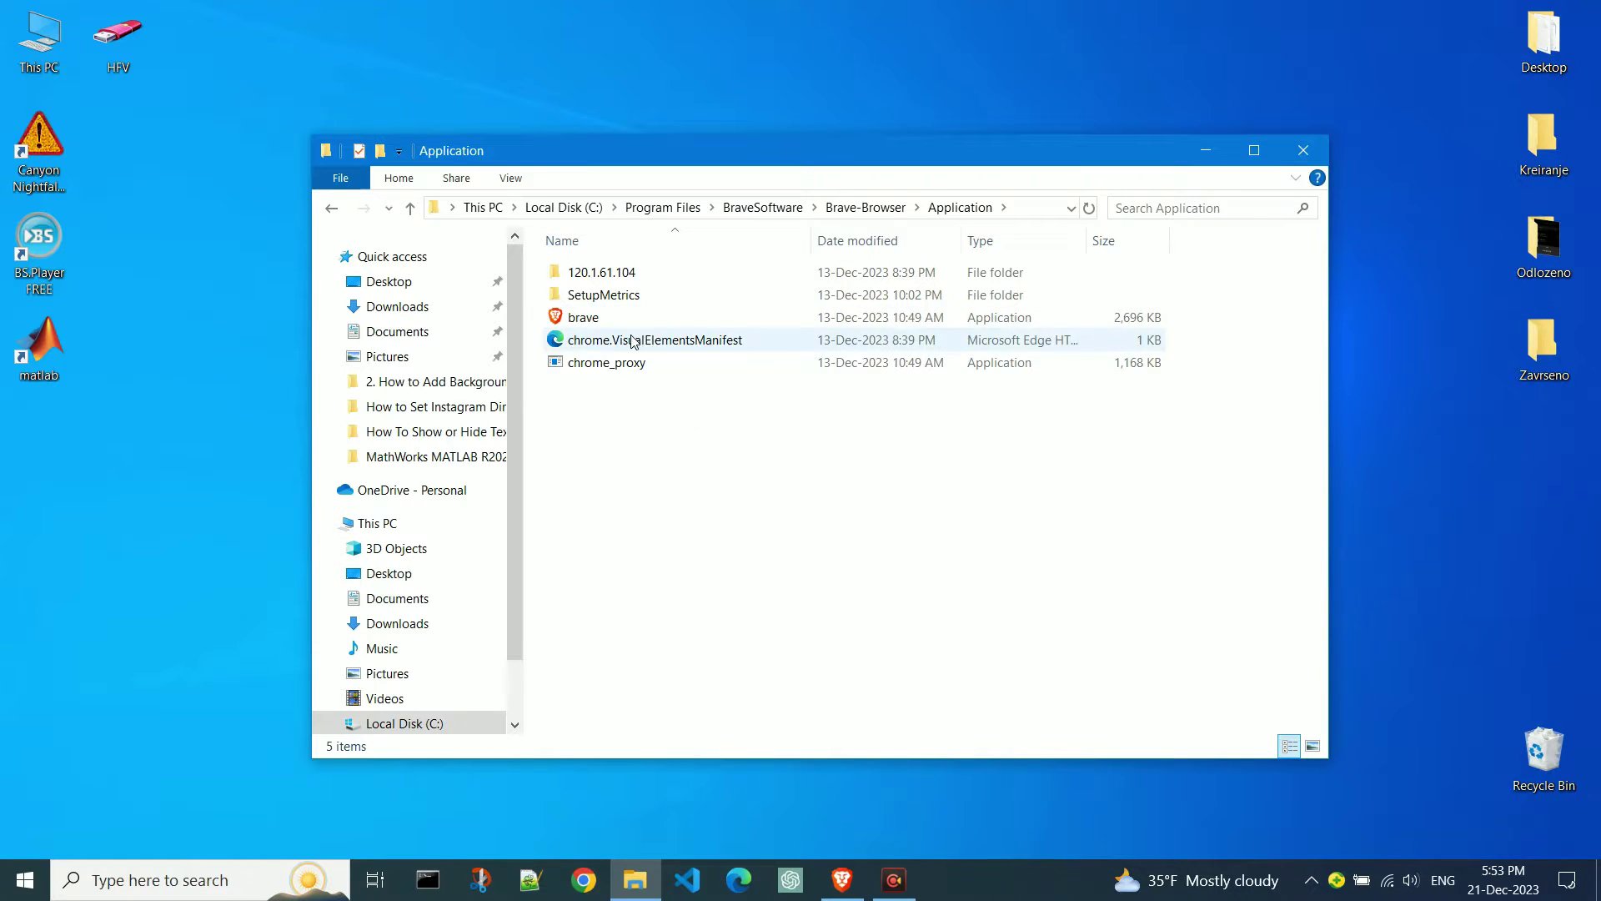
{"action": "right_click", "coordinate": [600, 322]}
{"action": "right_click", "coordinate": [588, 319]}
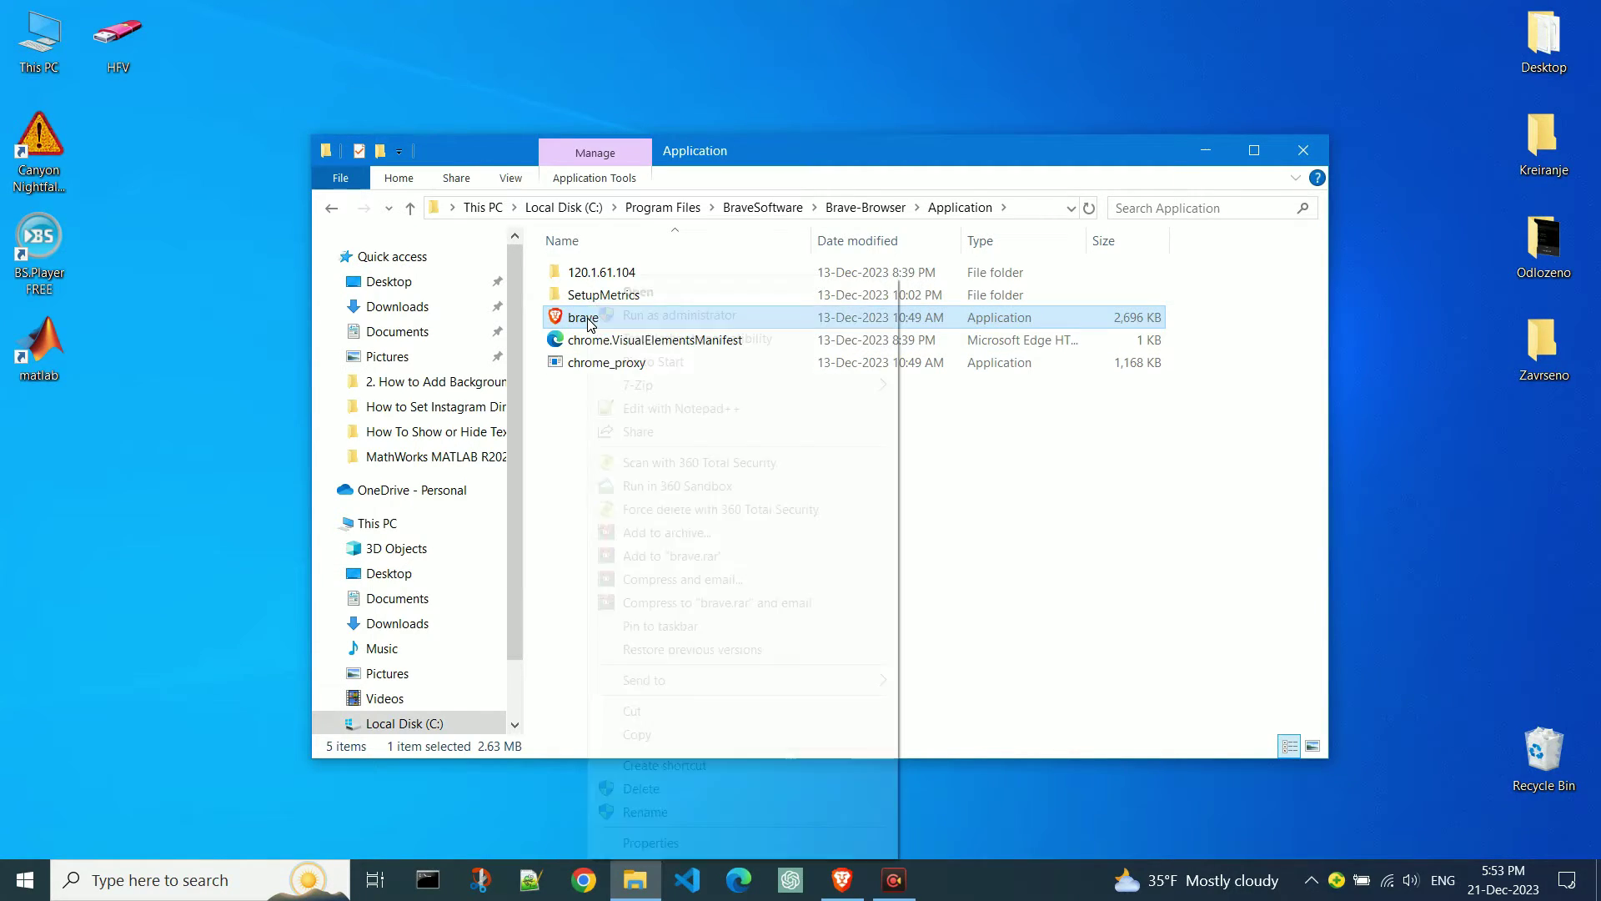
{"action": "left_click", "coordinate": [651, 843]}
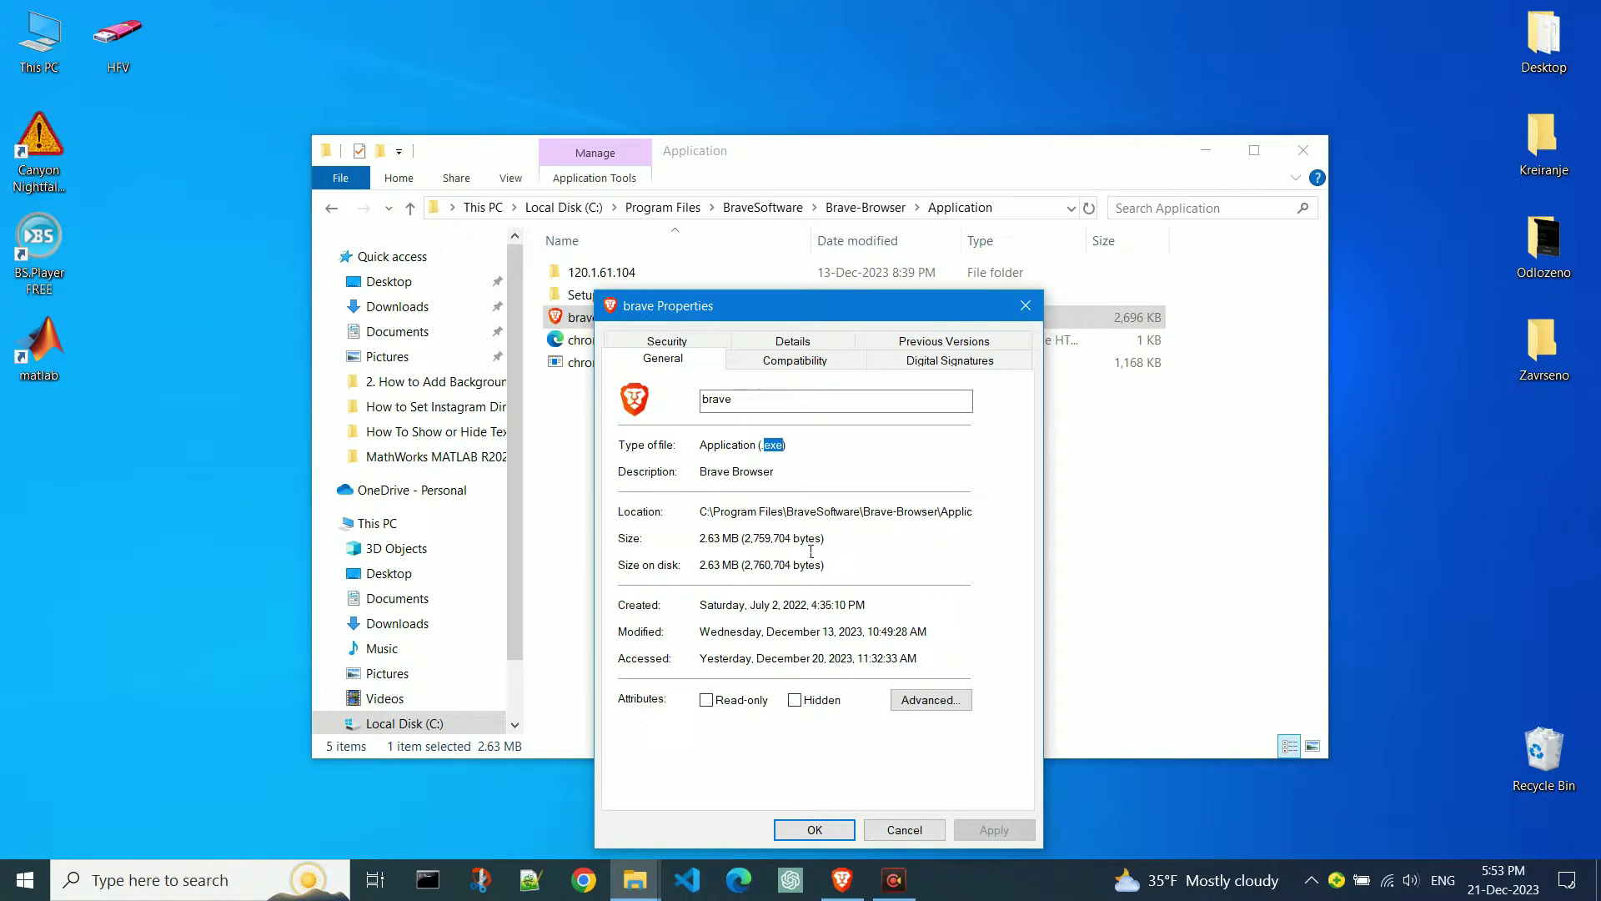
{"action": "left_click", "coordinate": [1025, 306]}
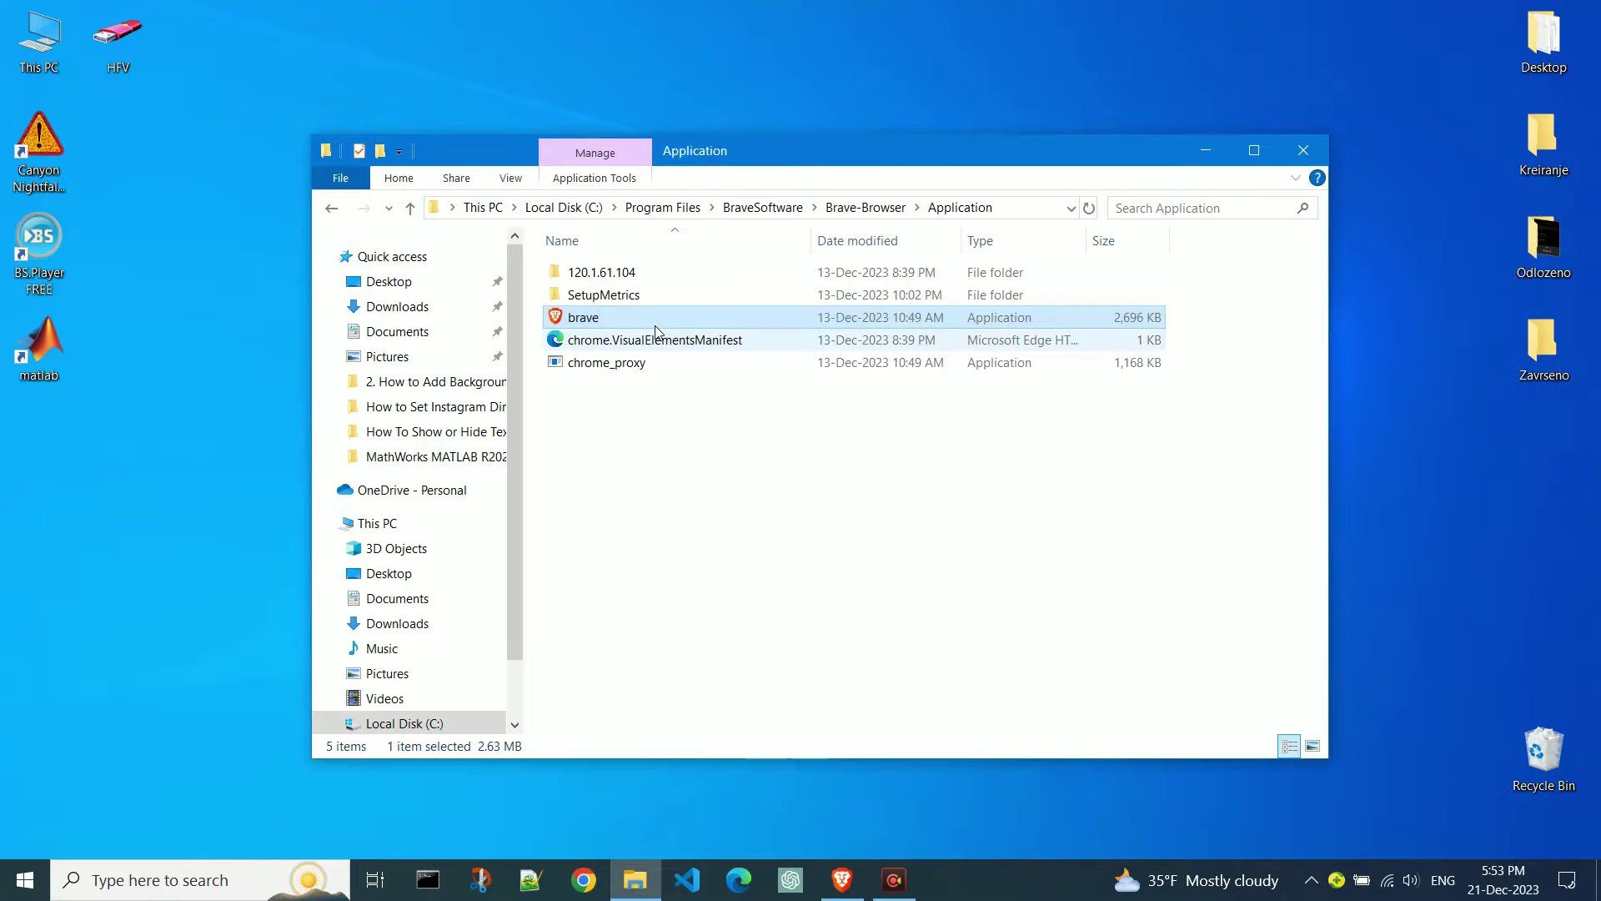
Send brave.exe to the desktop as a shortcut.
{"action": "right_click", "coordinate": [597, 324]}
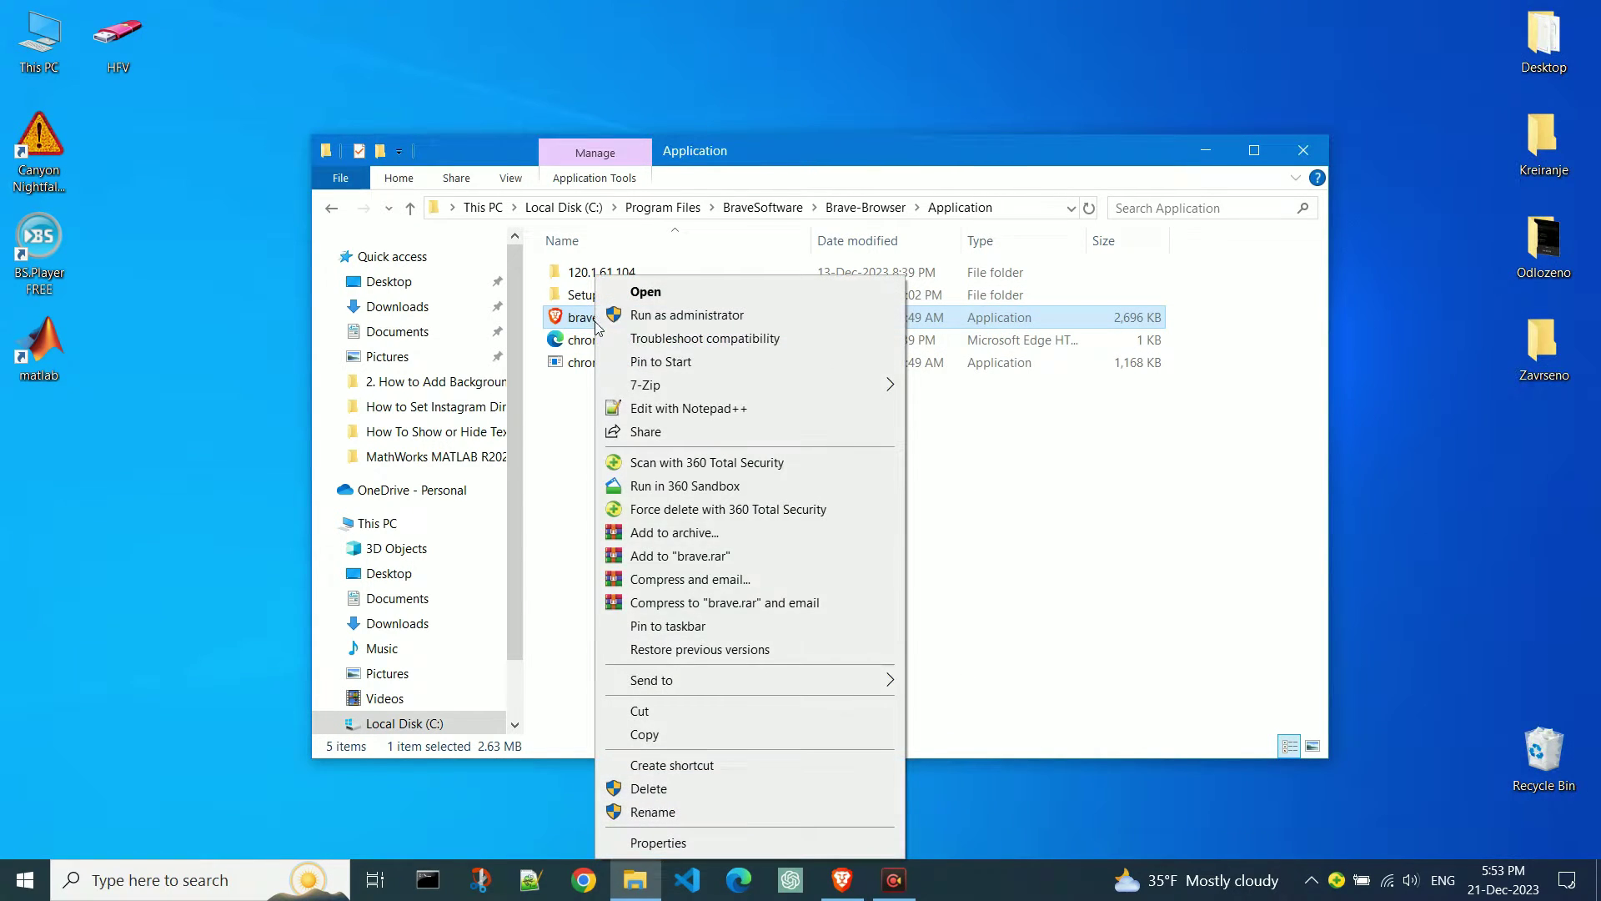
{"action": "mouse_move", "coordinate": [680, 686]}
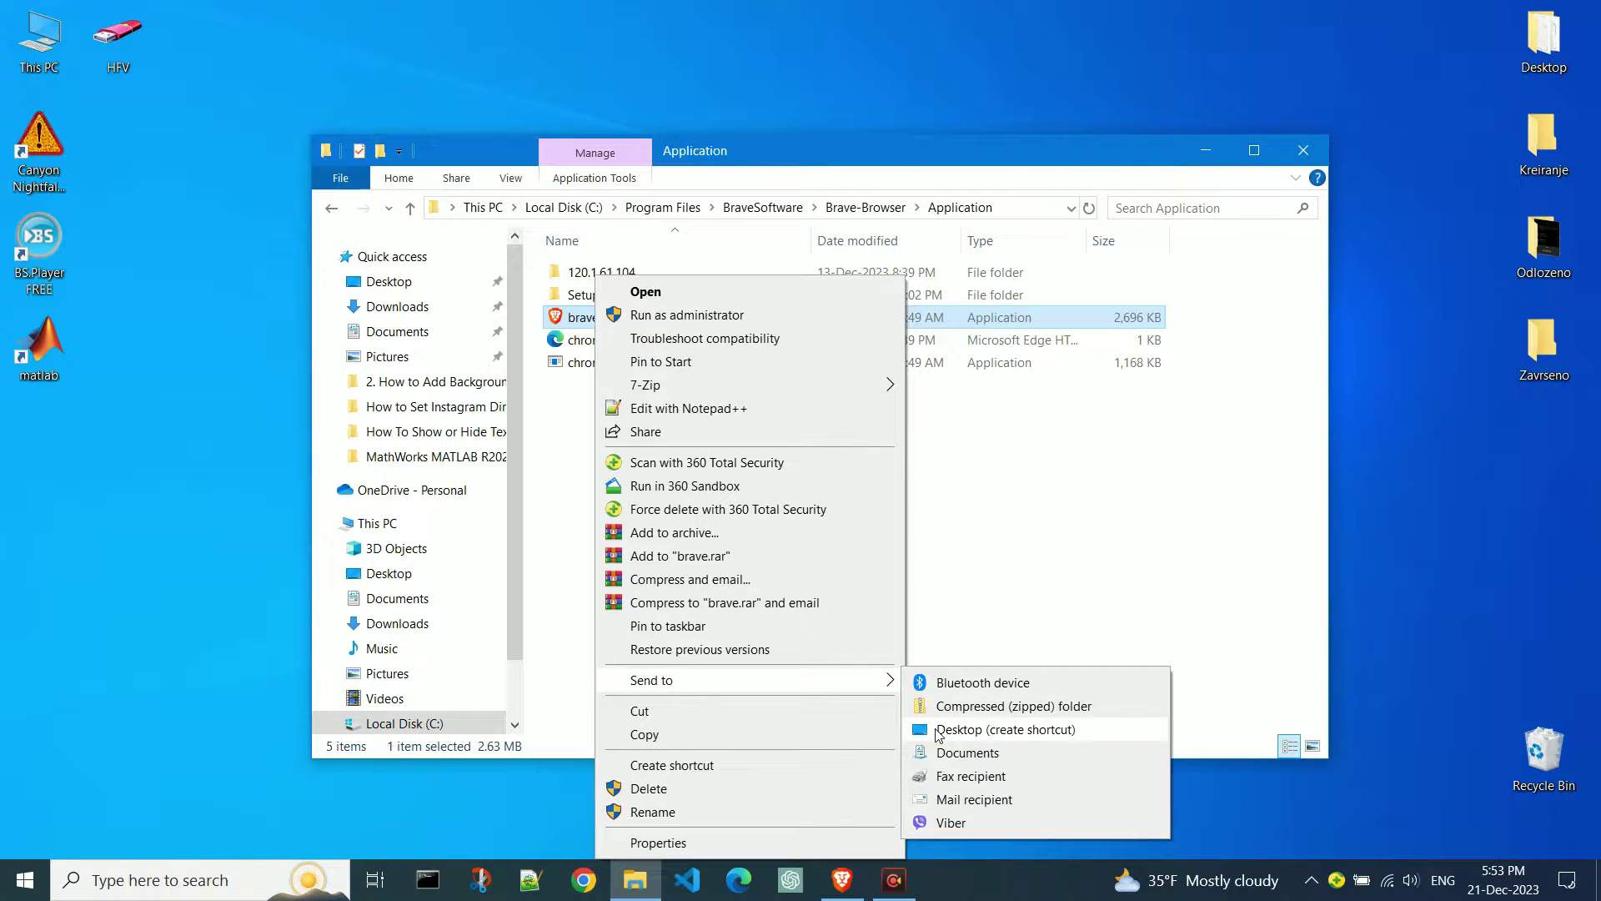
{"action": "left_click", "coordinate": [1081, 737]}
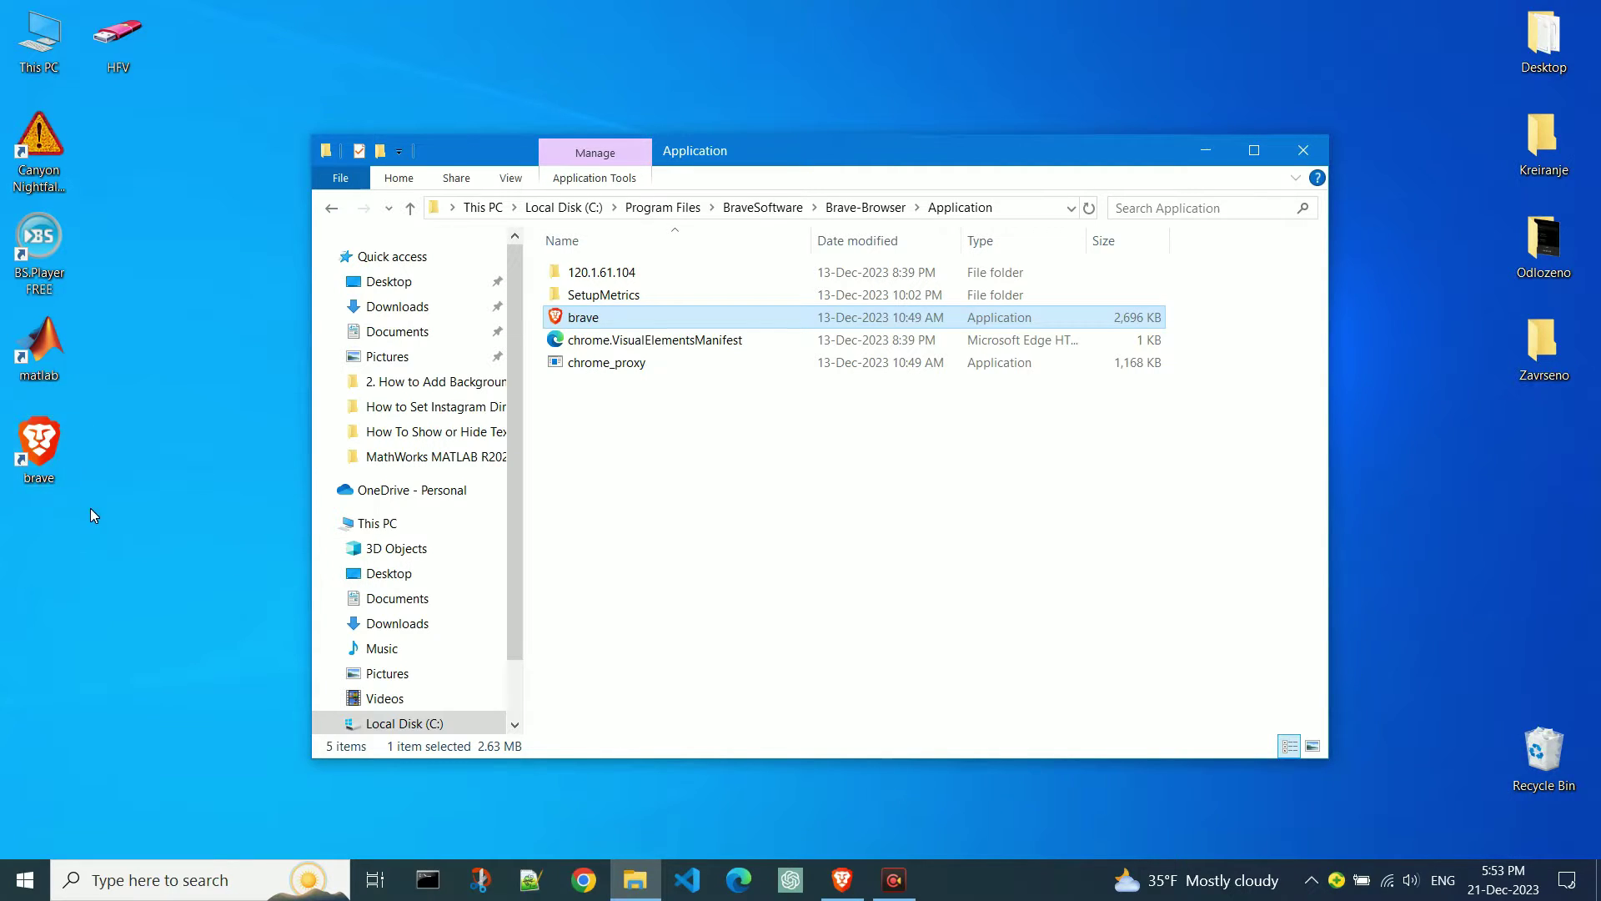
Go back to the C: drive root and open Program Files (x86)\Steam.
{"action": "key", "text": "BackSpace"}
{"action": "key", "text": "BackSpace"}
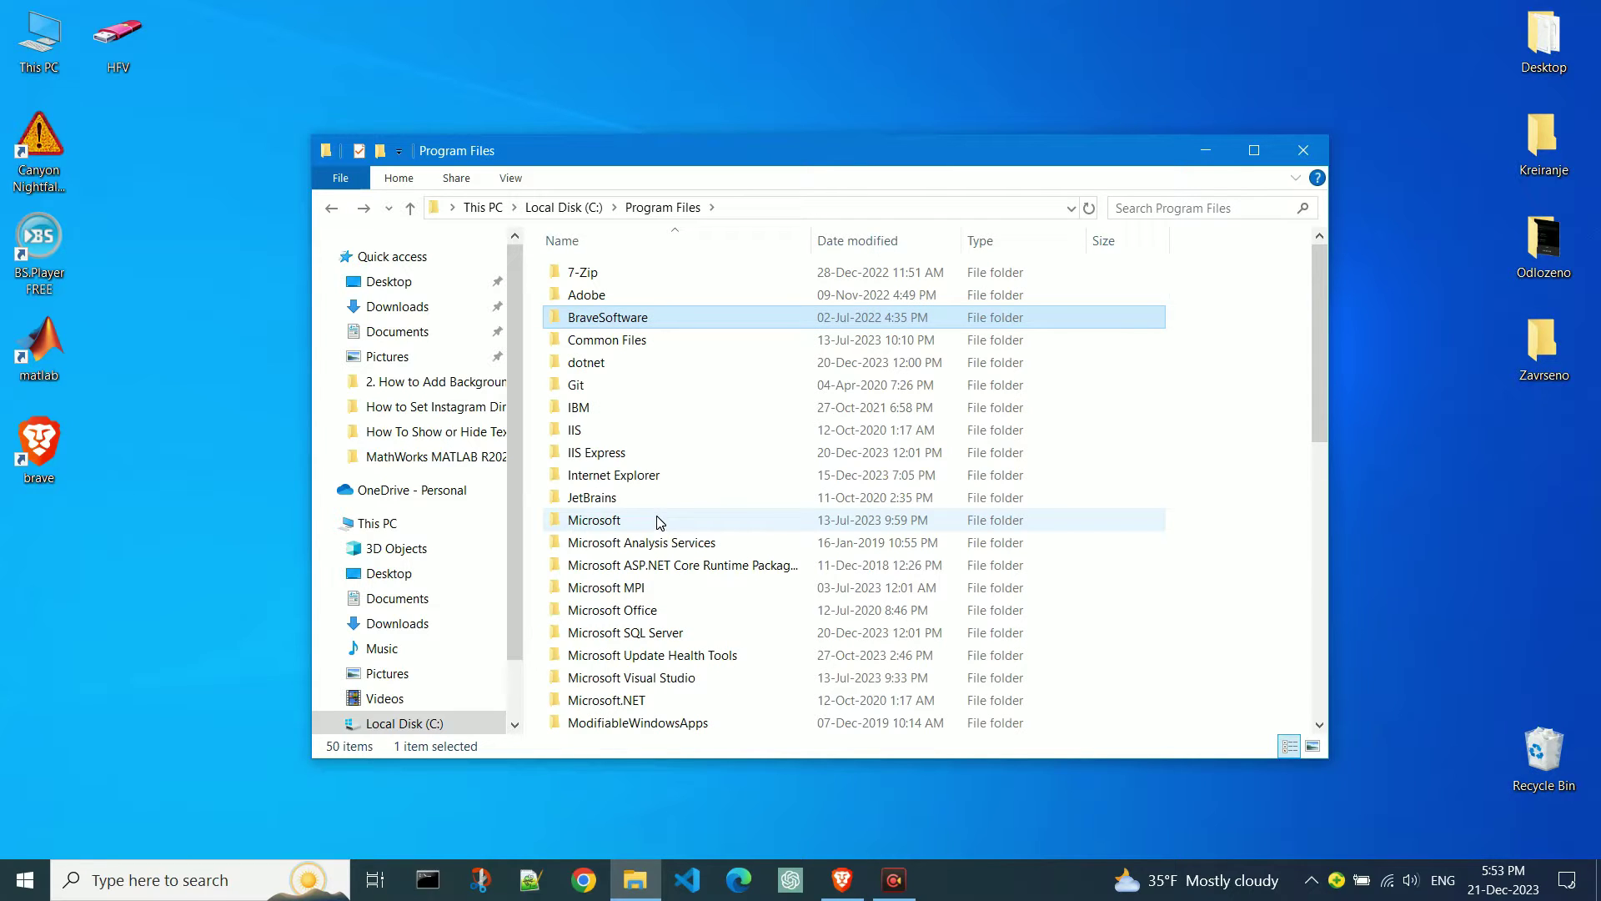
{"action": "key", "text": "BackSpace"}
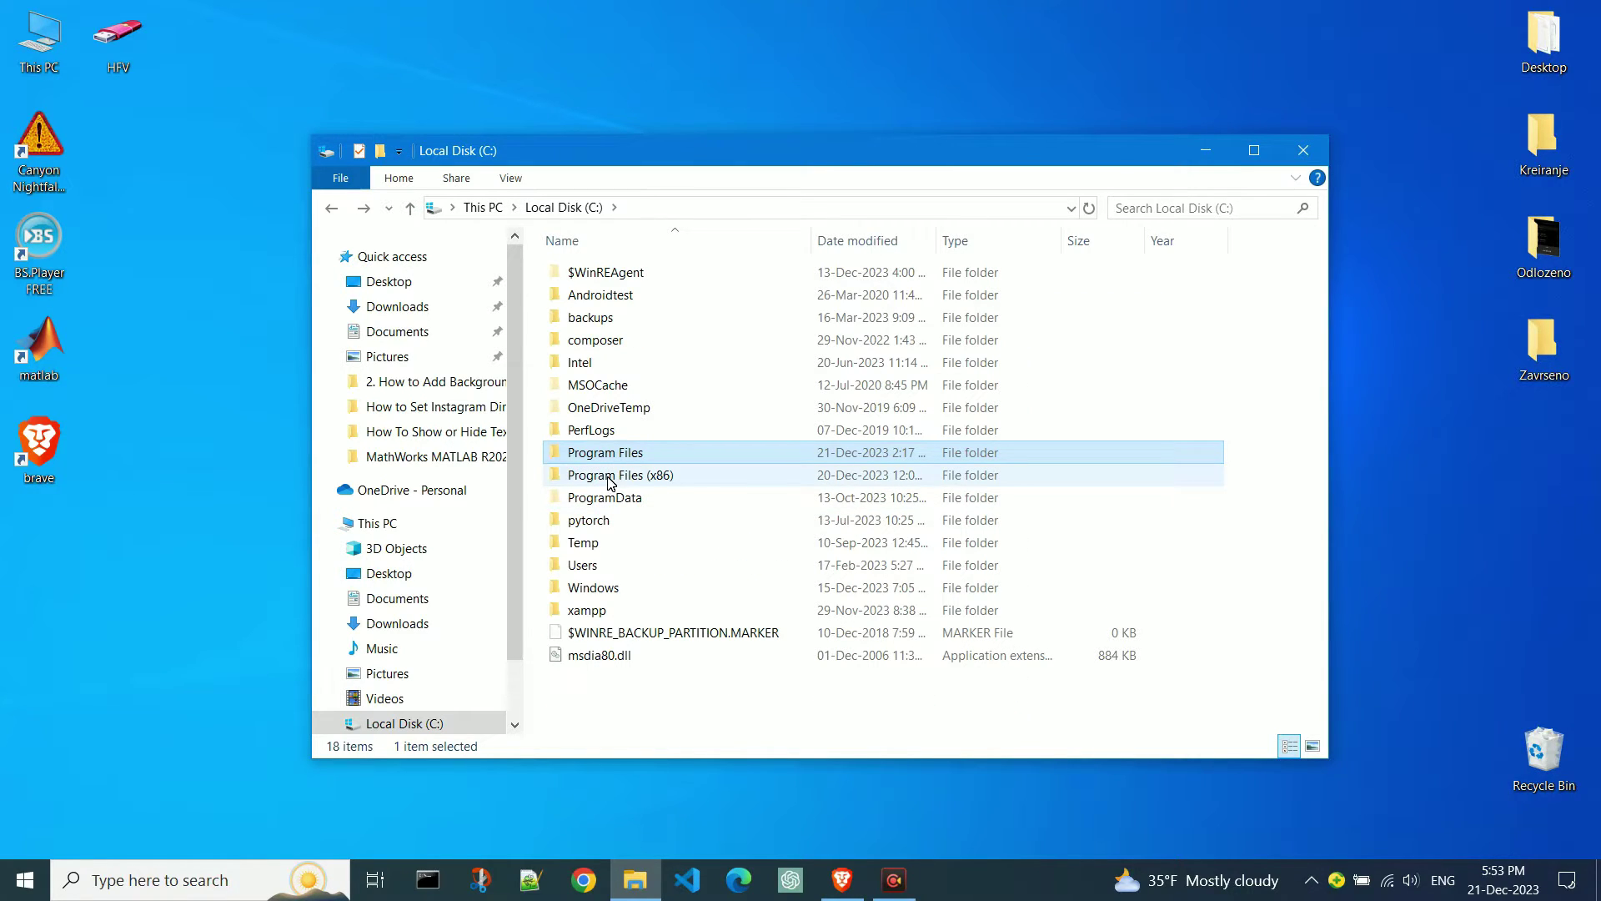
{"action": "double_click", "coordinate": [676, 477]}
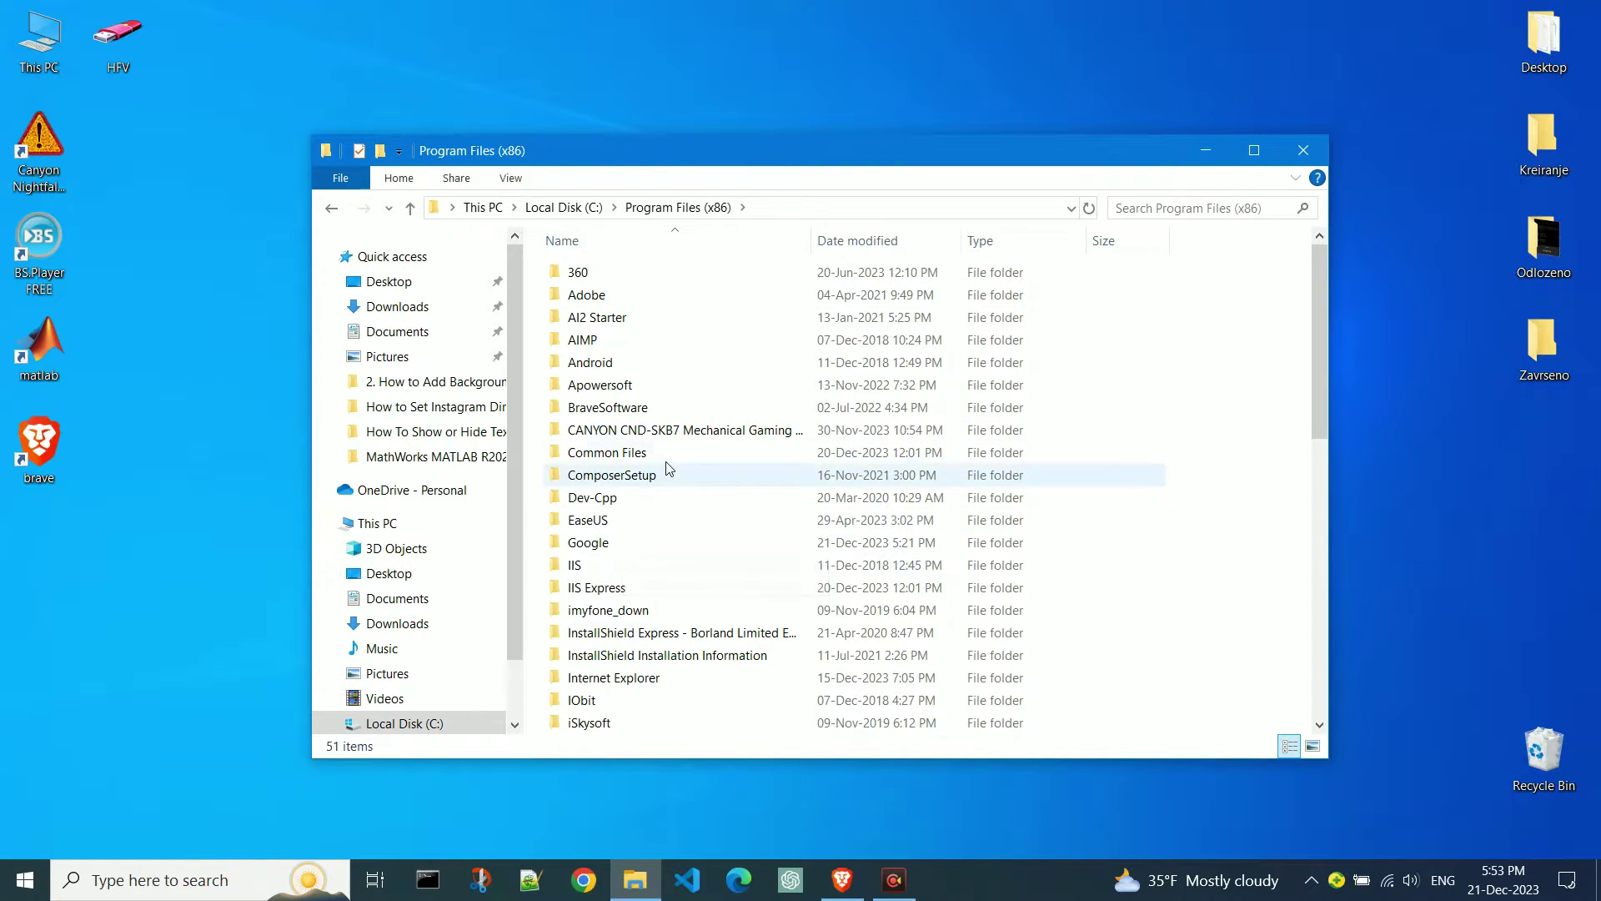
{"action": "scroll", "coordinate": [672, 575], "scroll_direction": "down", "scroll_amount": 5}
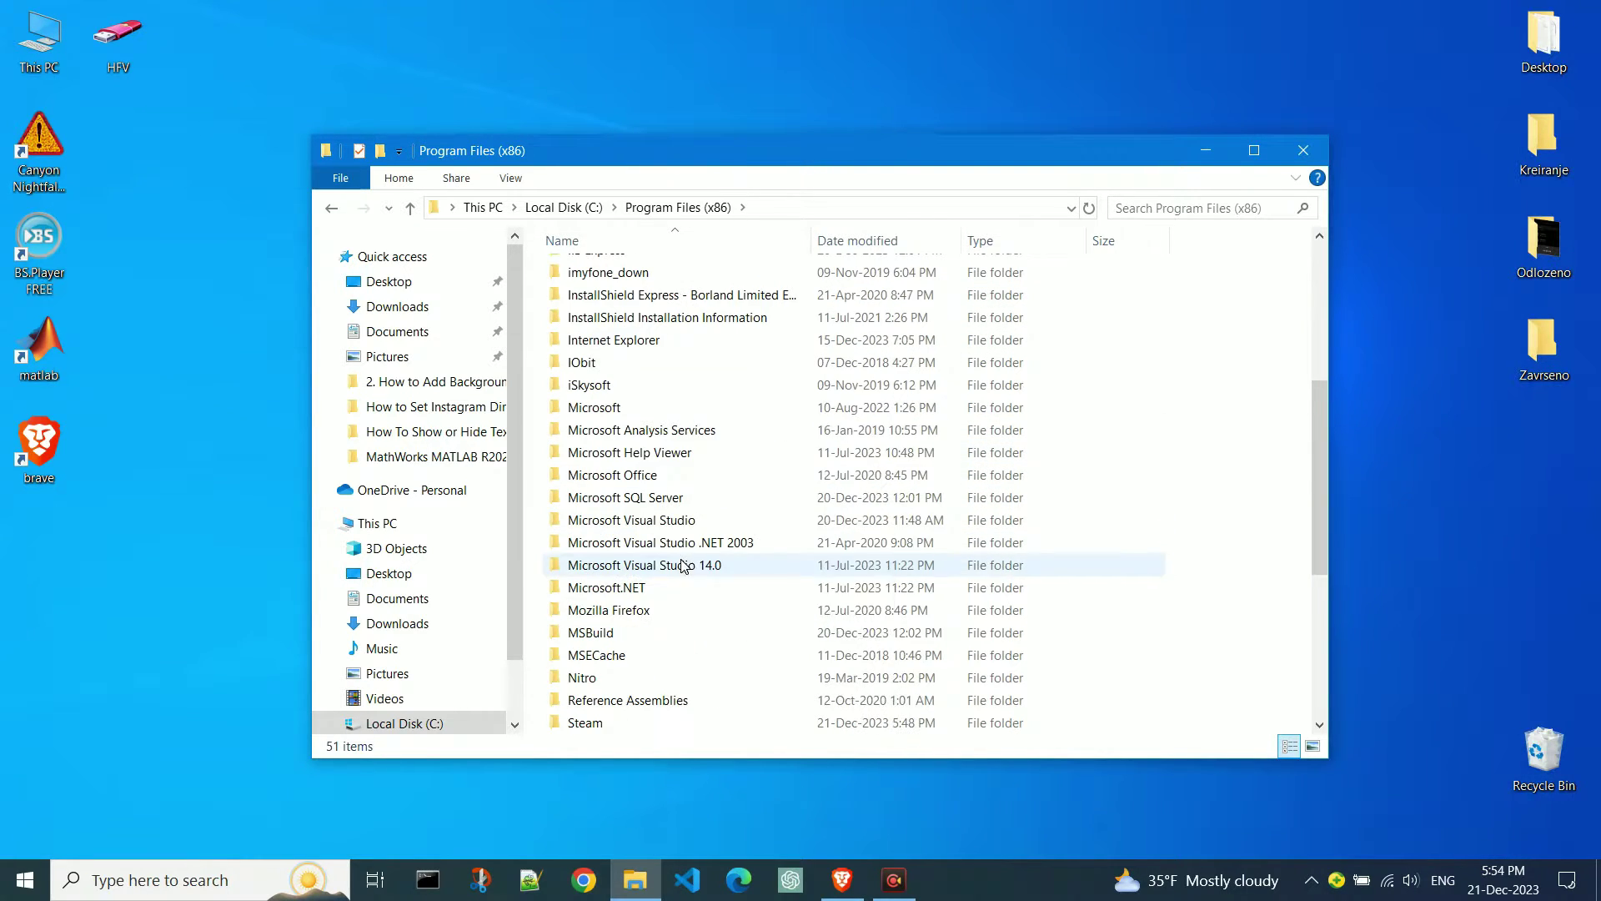
{"action": "scroll", "coordinate": [638, 599], "scroll_direction": "down", "scroll_amount": 2}
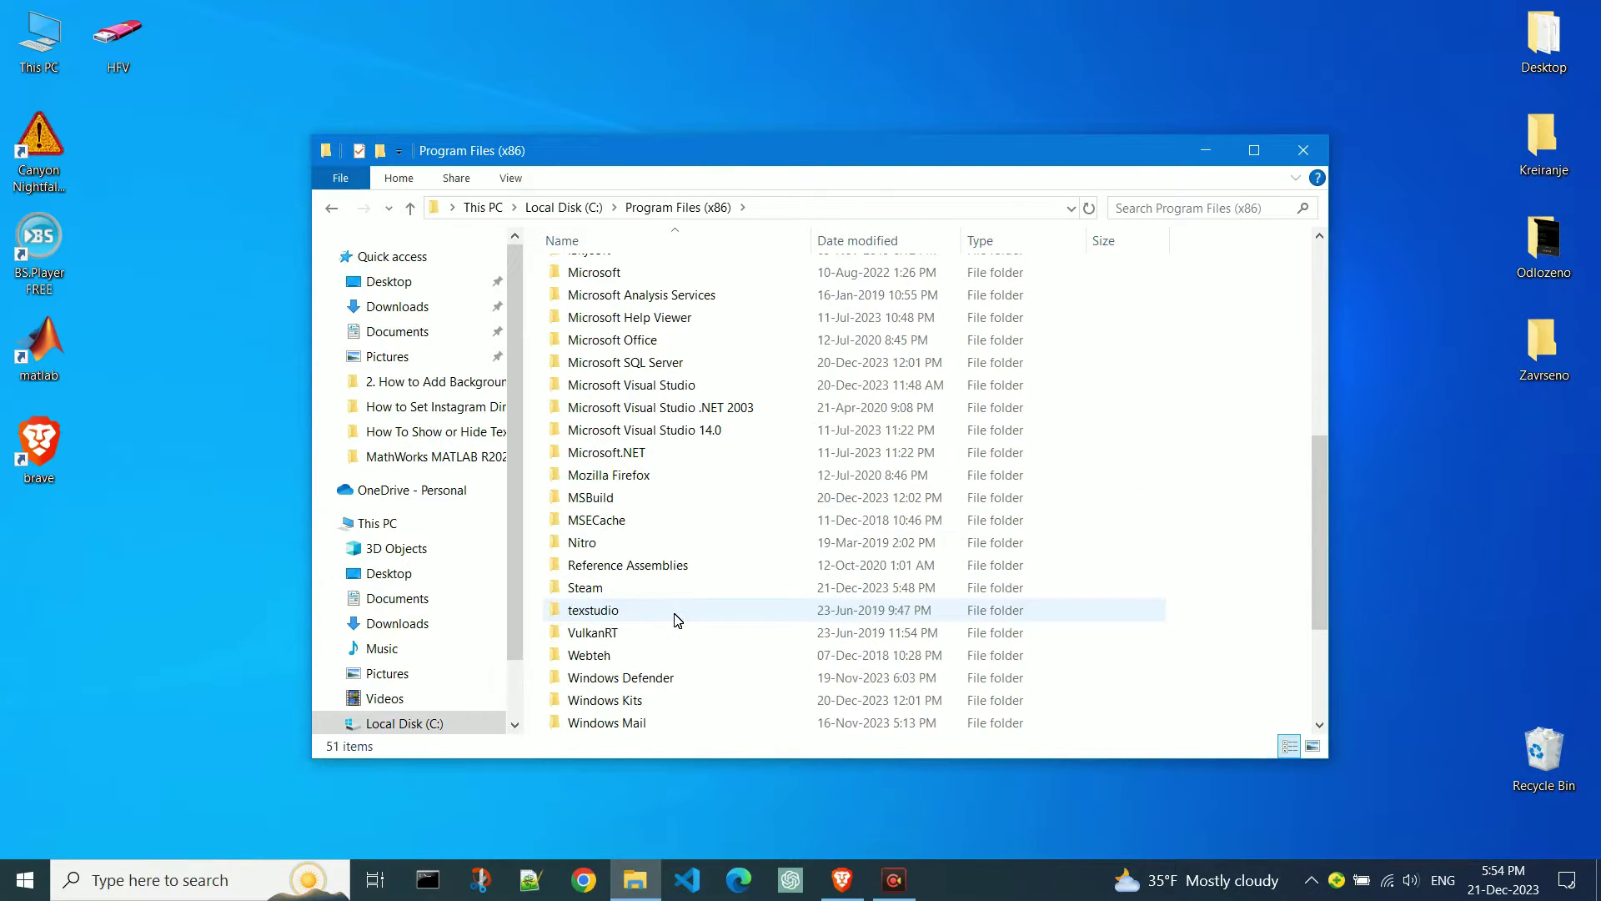
{"action": "double_click", "coordinate": [617, 600]}
Send steam.exe to the desktop as a shortcut.
{"action": "scroll", "coordinate": [723, 564], "scroll_direction": "down", "scroll_amount": 8}
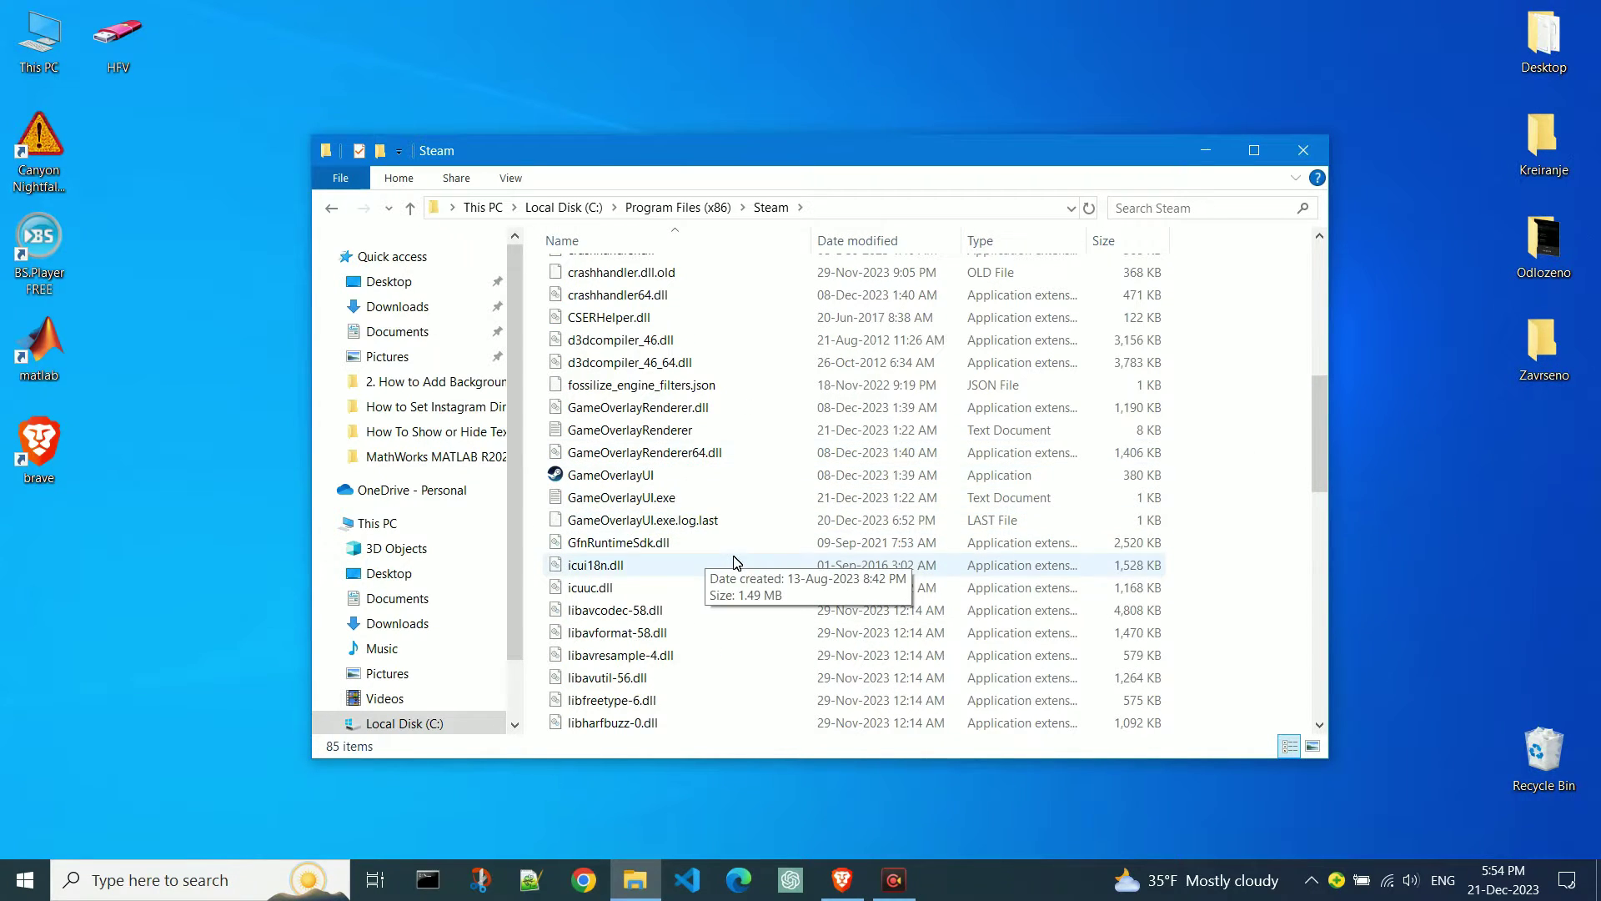
{"action": "scroll", "coordinate": [734, 562], "scroll_direction": "down", "scroll_amount": 3}
{"action": "scroll", "coordinate": [734, 561], "scroll_direction": "down", "scroll_amount": 3}
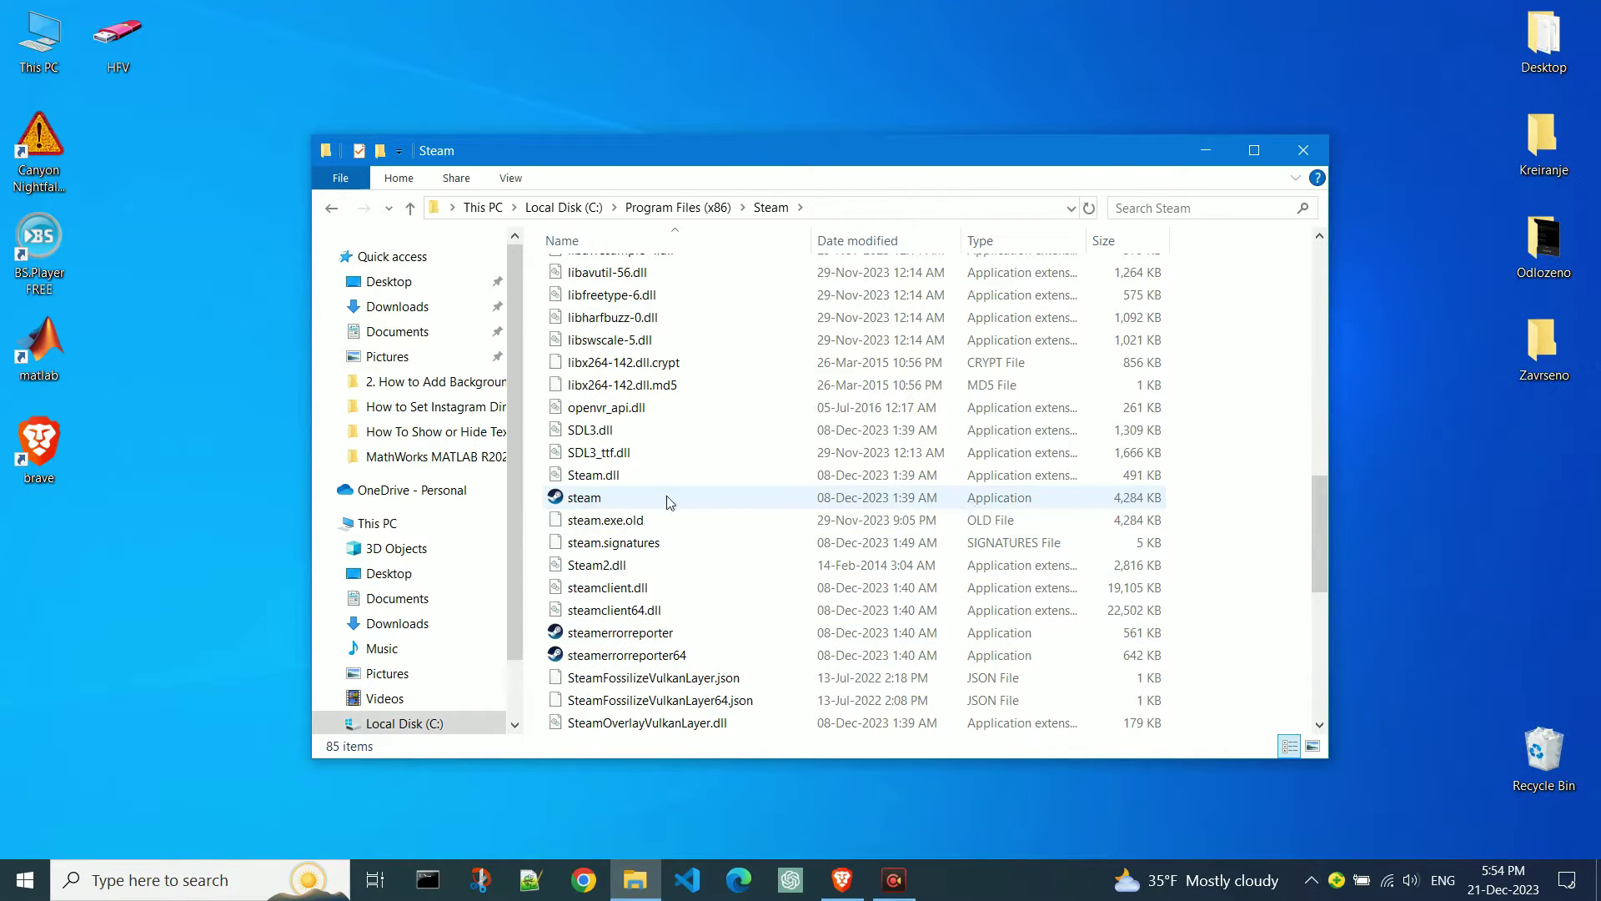
{"action": "right_click", "coordinate": [599, 500]}
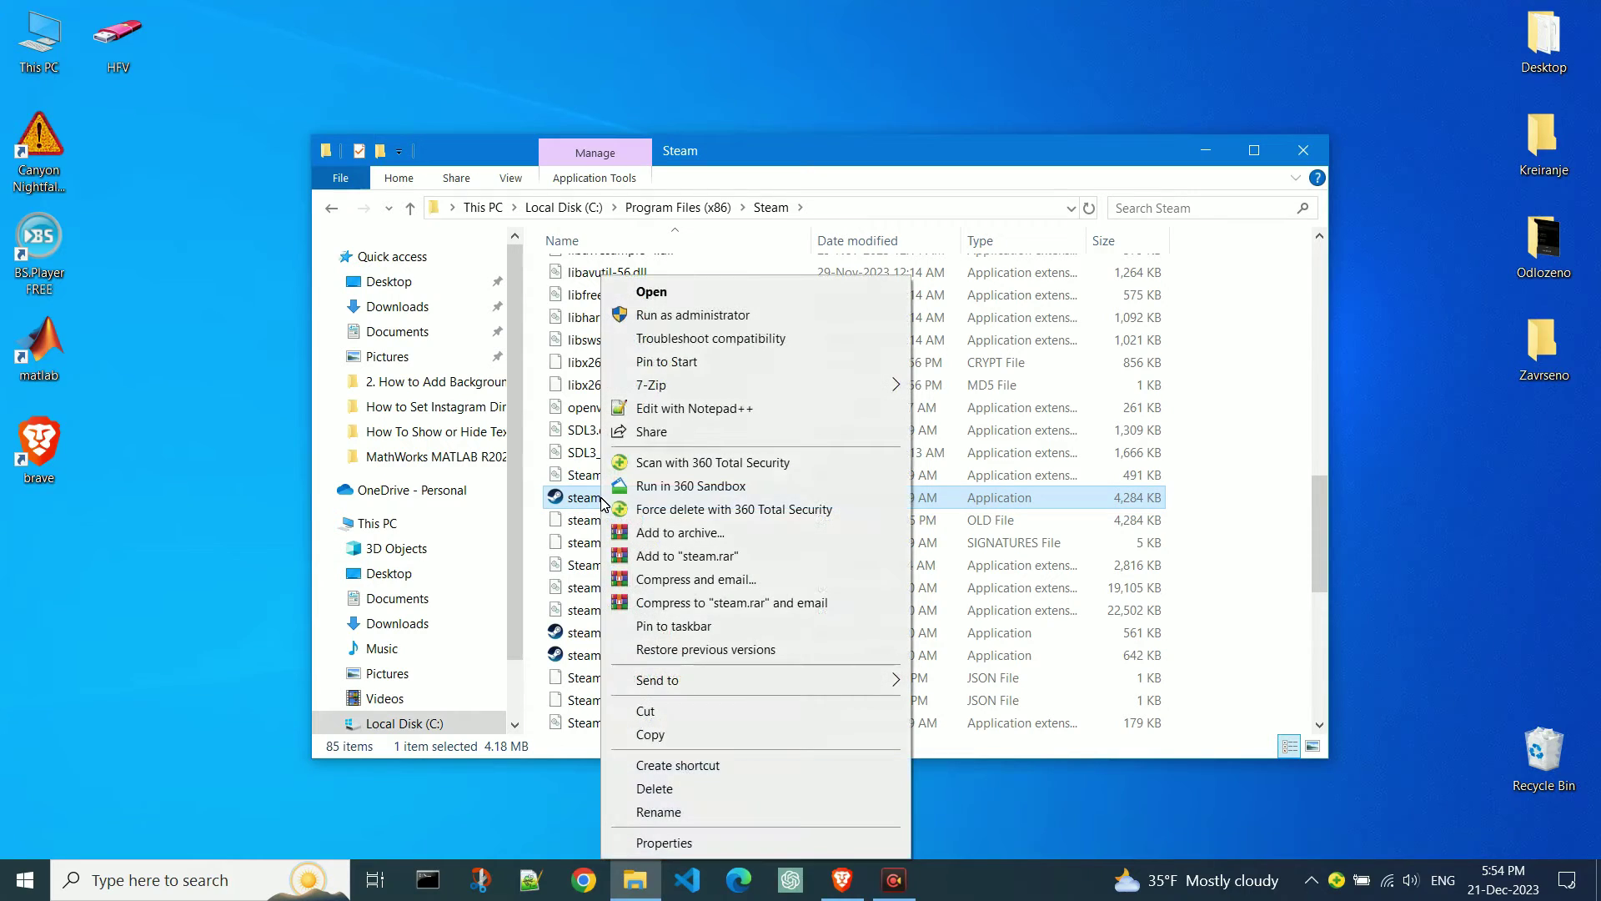
{"action": "mouse_move", "coordinate": [784, 692]}
{"action": "left_click", "coordinate": [993, 729]}
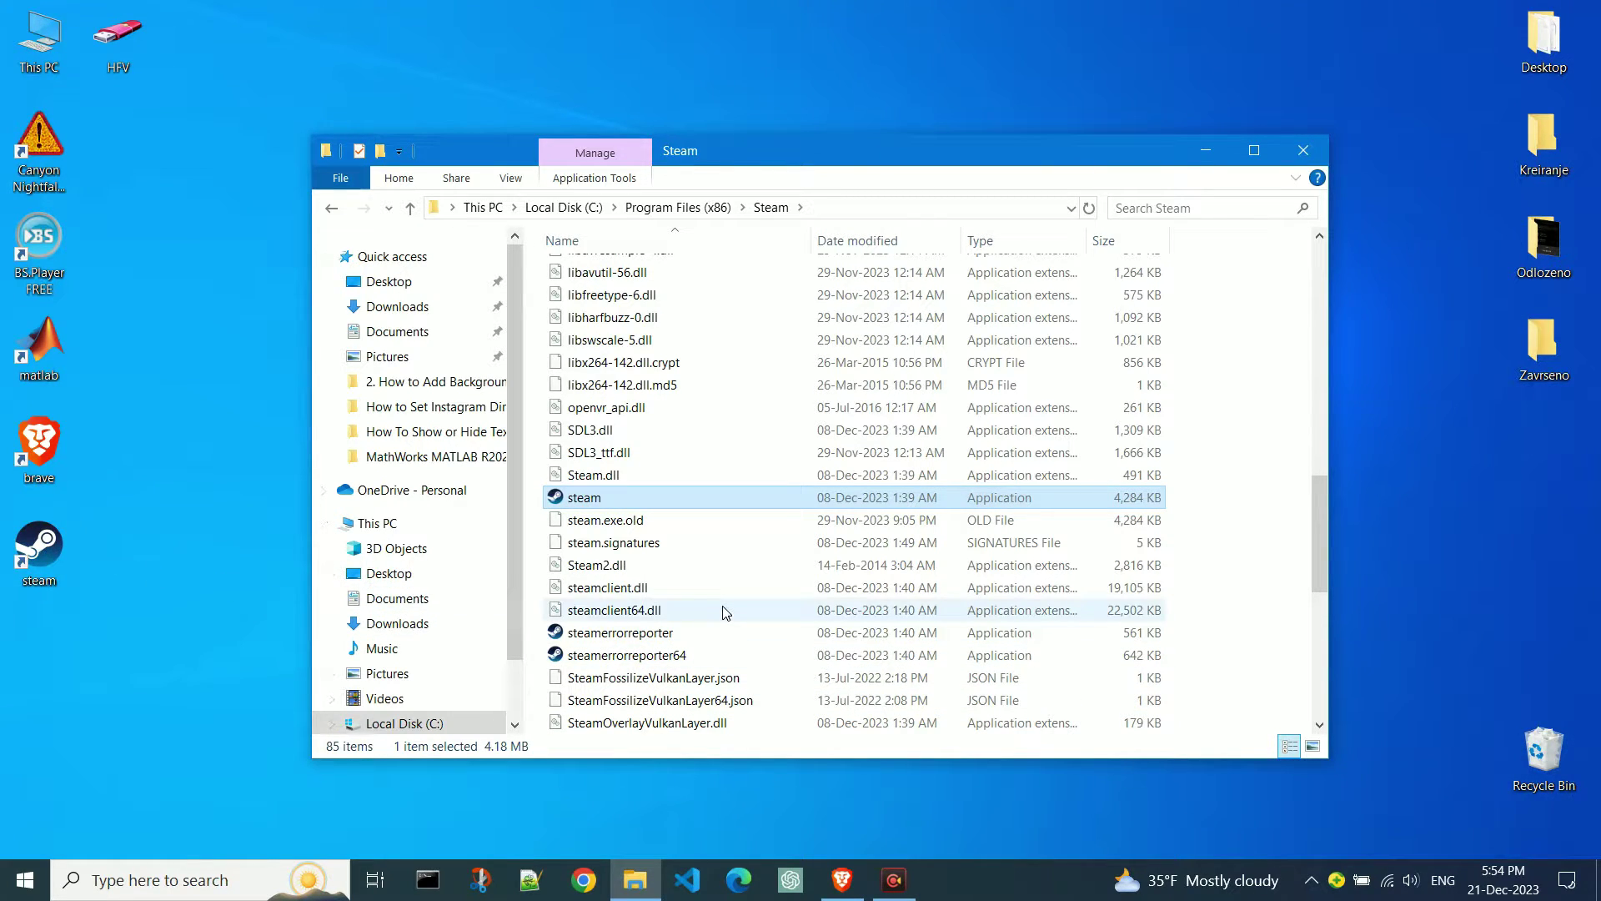
Close the Steam window, search 'filmora' and open Wondershare Filmora 11's file location.
{"action": "left_click", "coordinate": [1303, 150]}
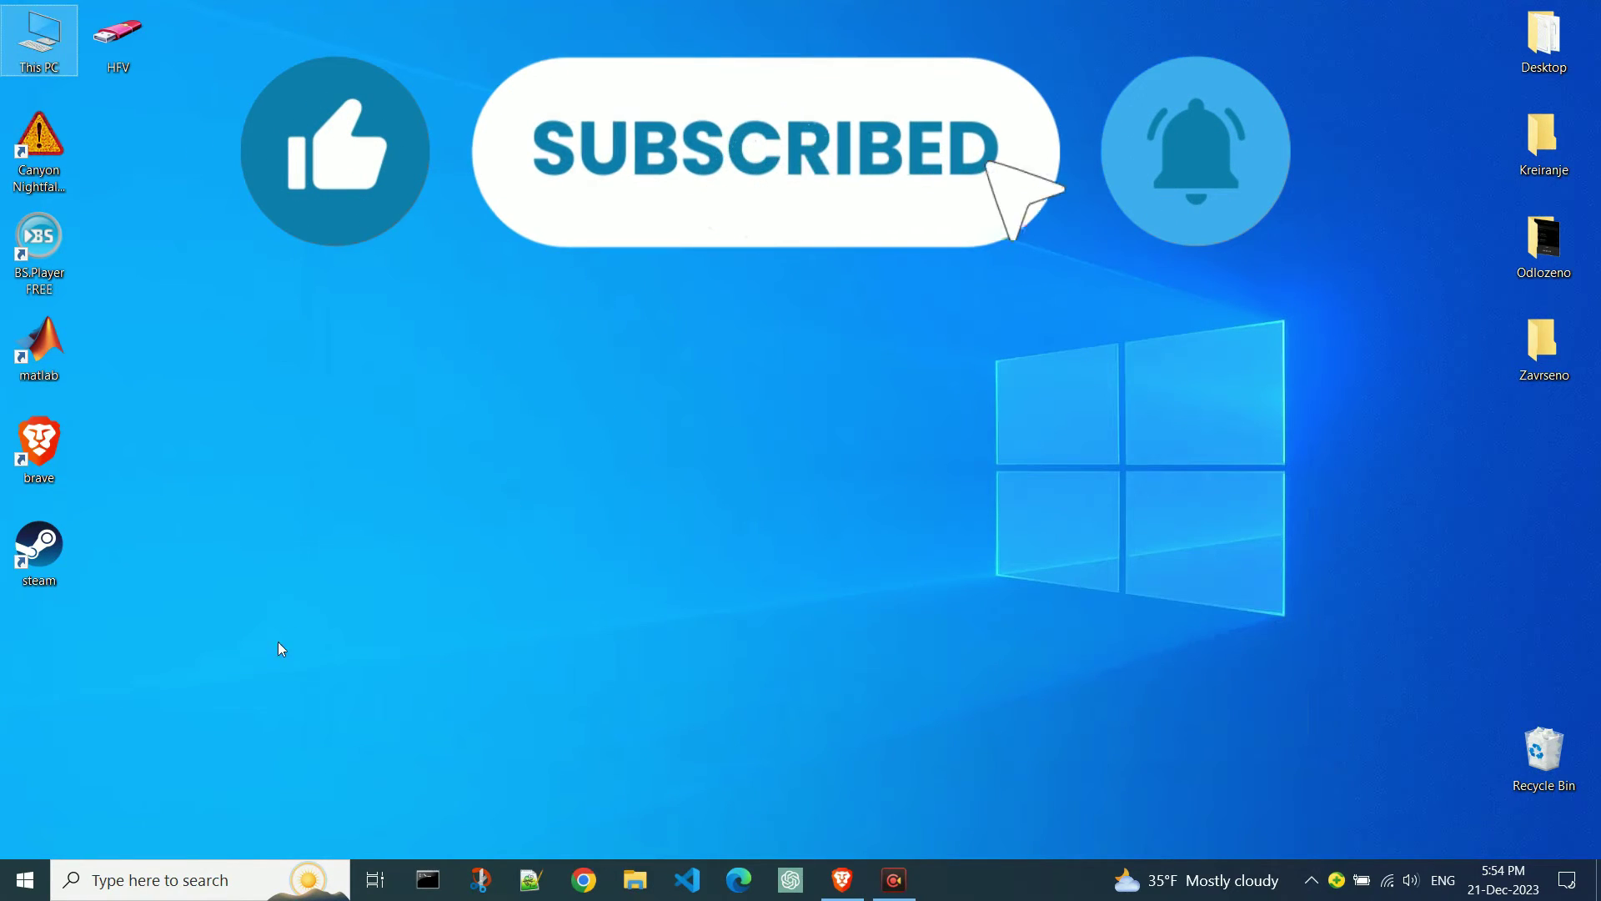
{"action": "left_click", "coordinate": [138, 884]}
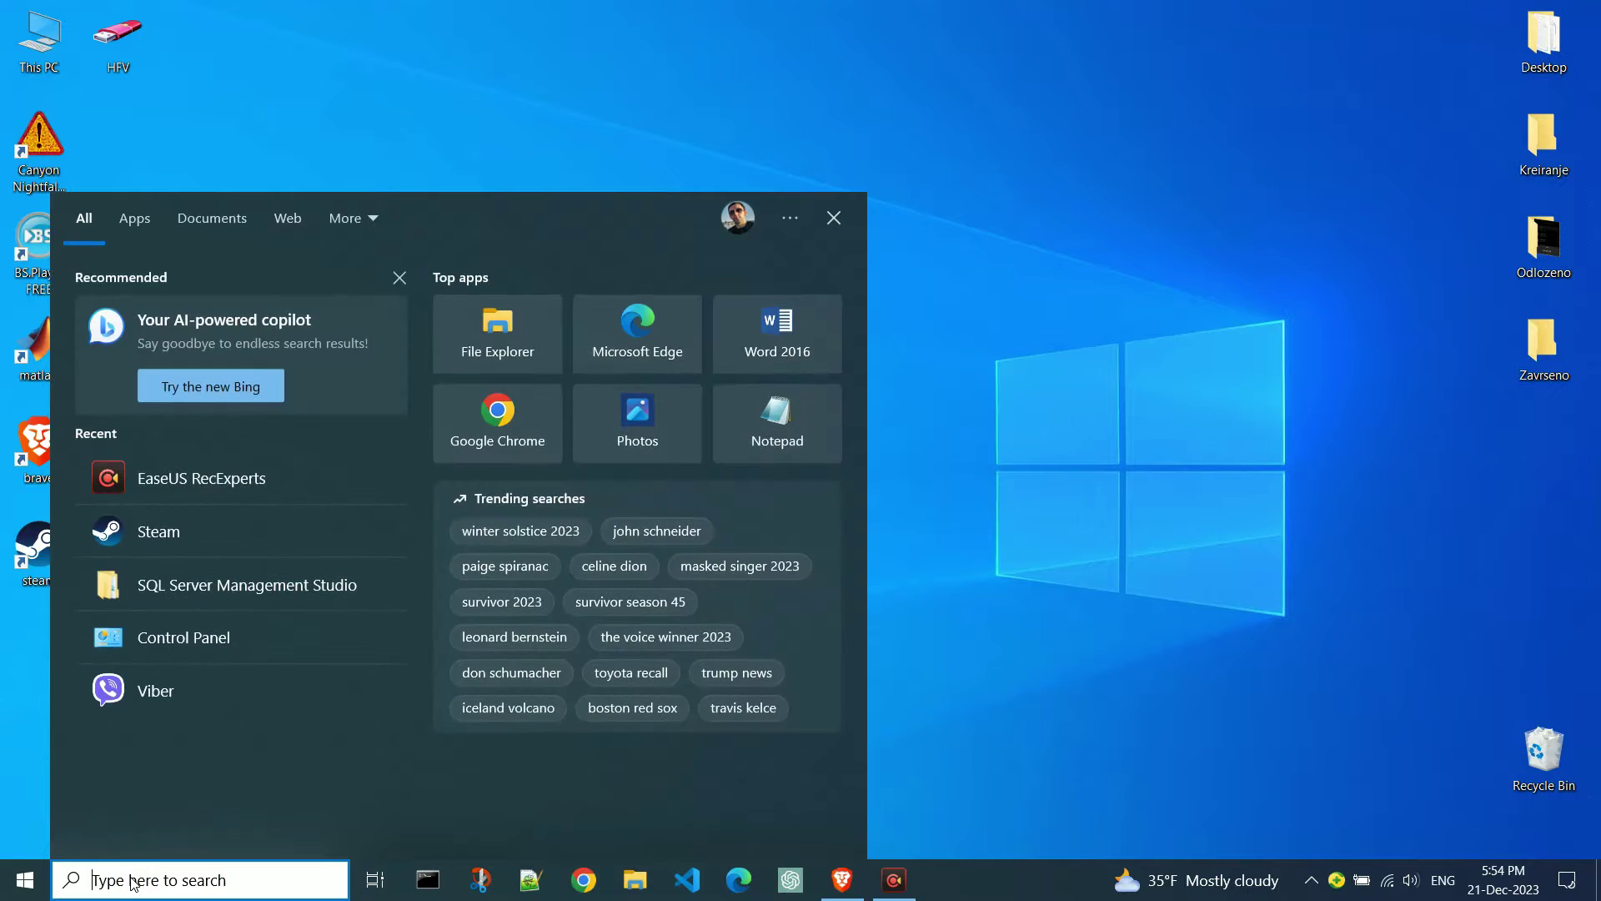
{"action": "type", "text": "filmora"}
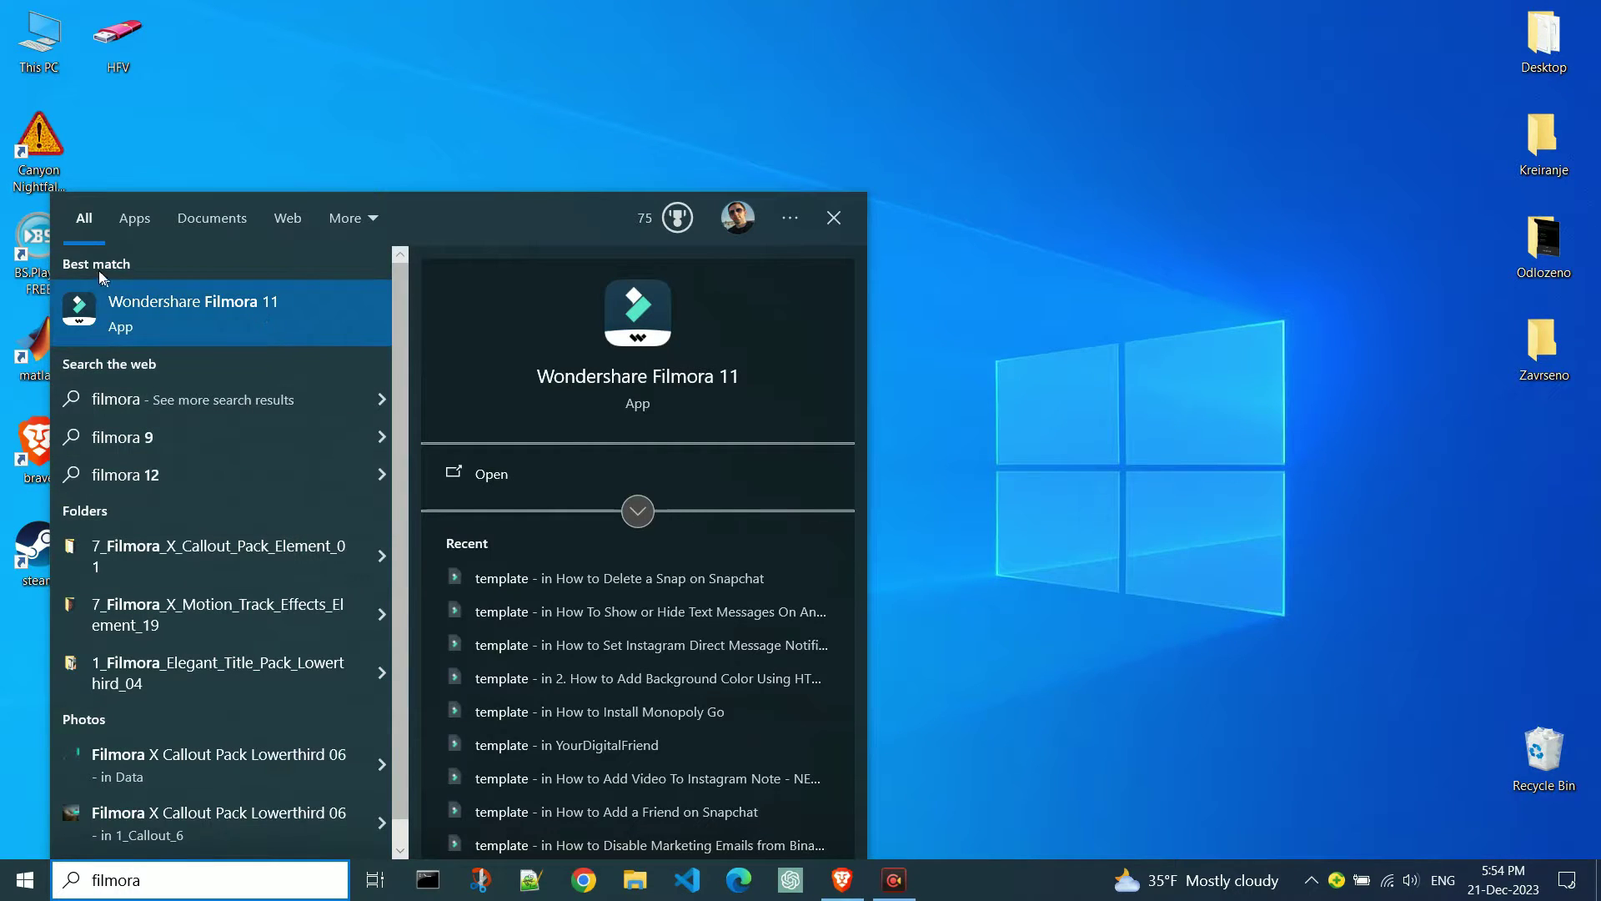
{"action": "right_click", "coordinate": [286, 312]}
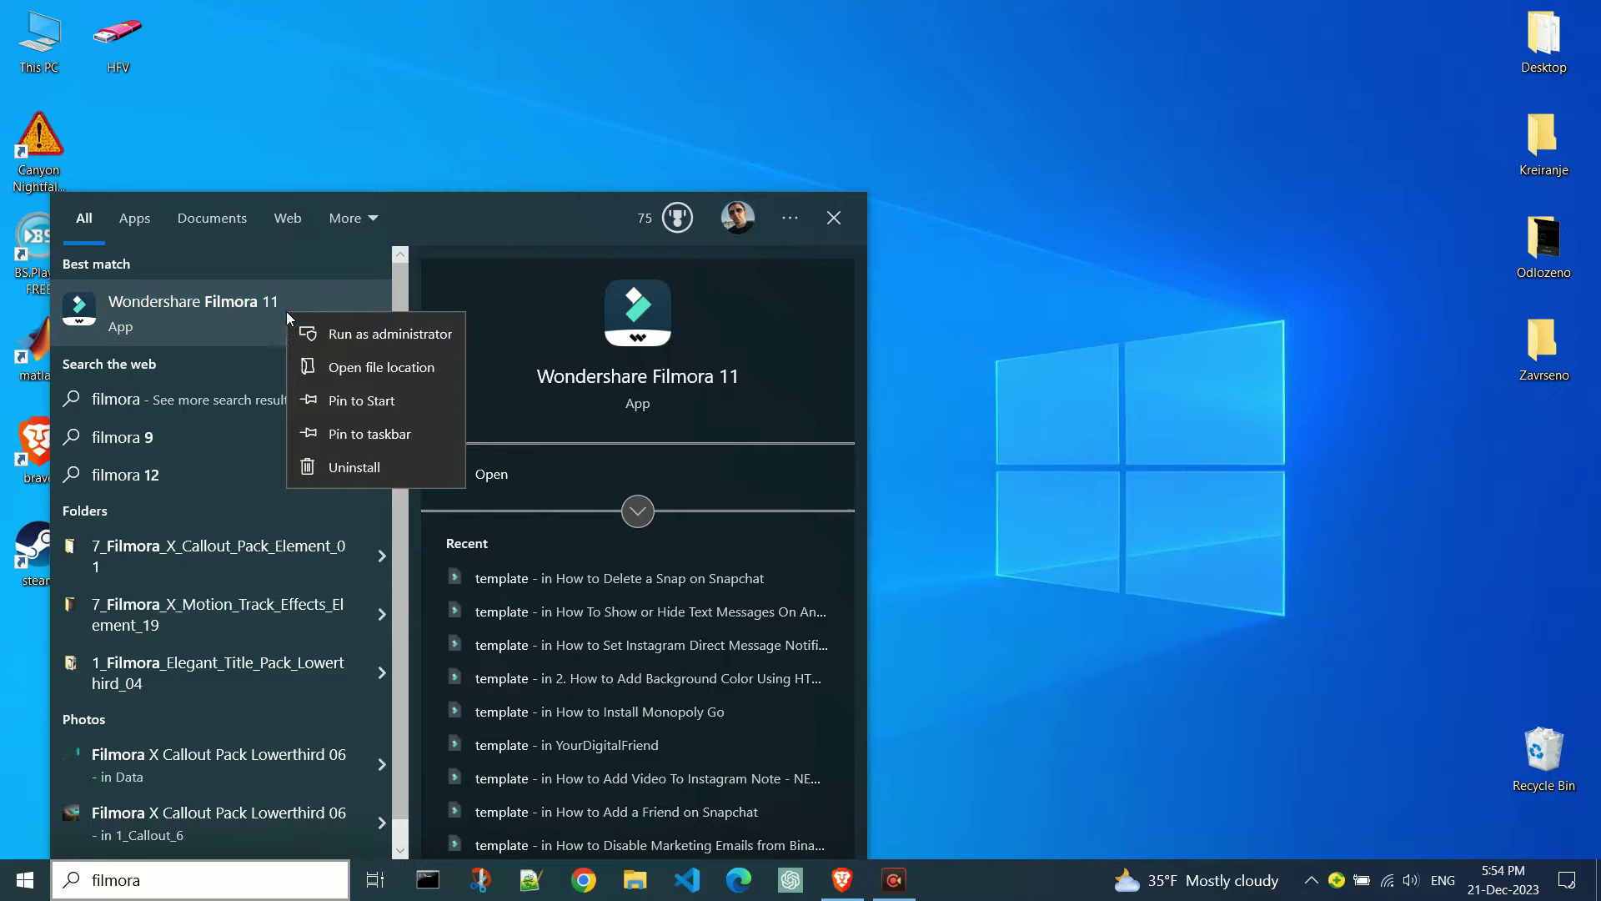
{"action": "left_click", "coordinate": [442, 368]}
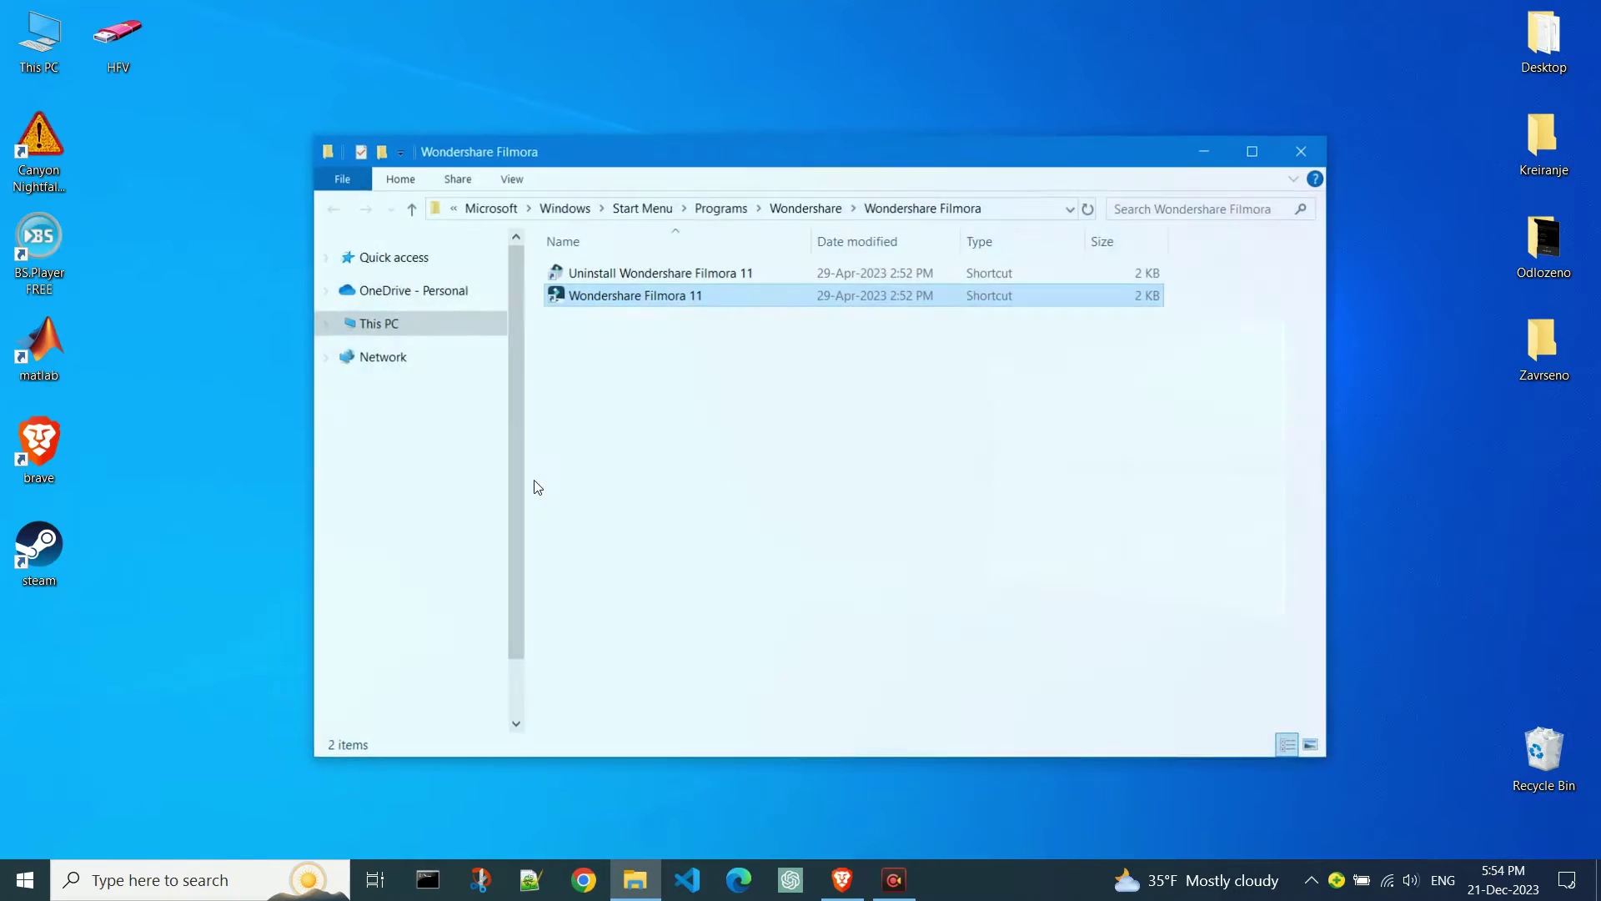
Send the Wondershare Filmora 11 shortcut to the desktop.
{"action": "right_click", "coordinate": [681, 302]}
{"action": "mouse_move", "coordinate": [1068, 684]}
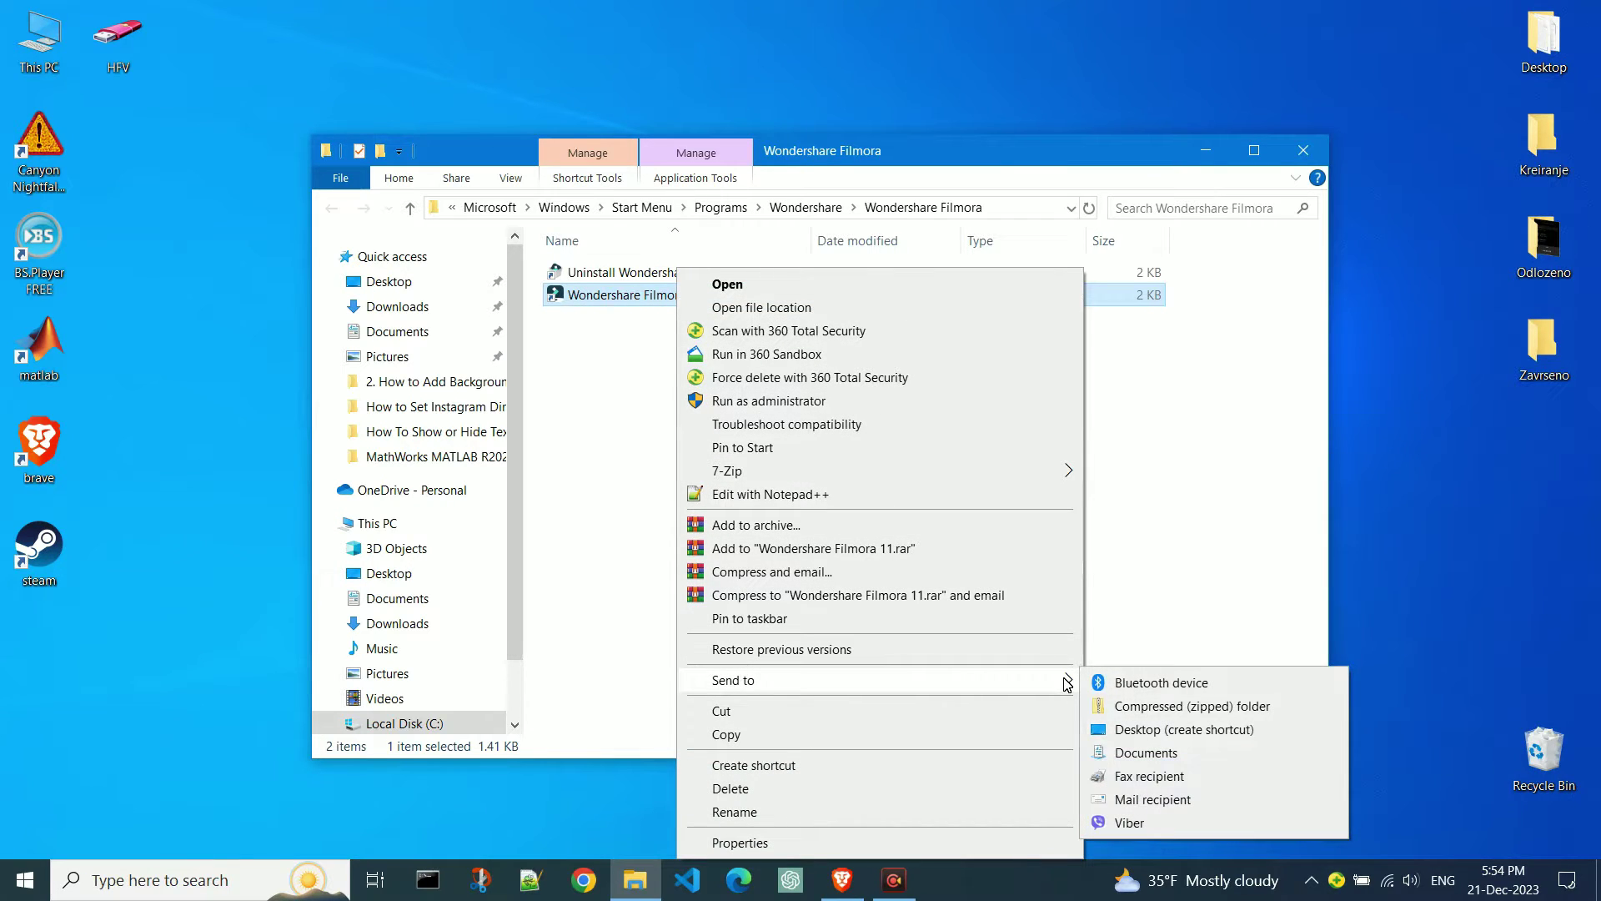
{"action": "left_click", "coordinate": [1193, 729]}
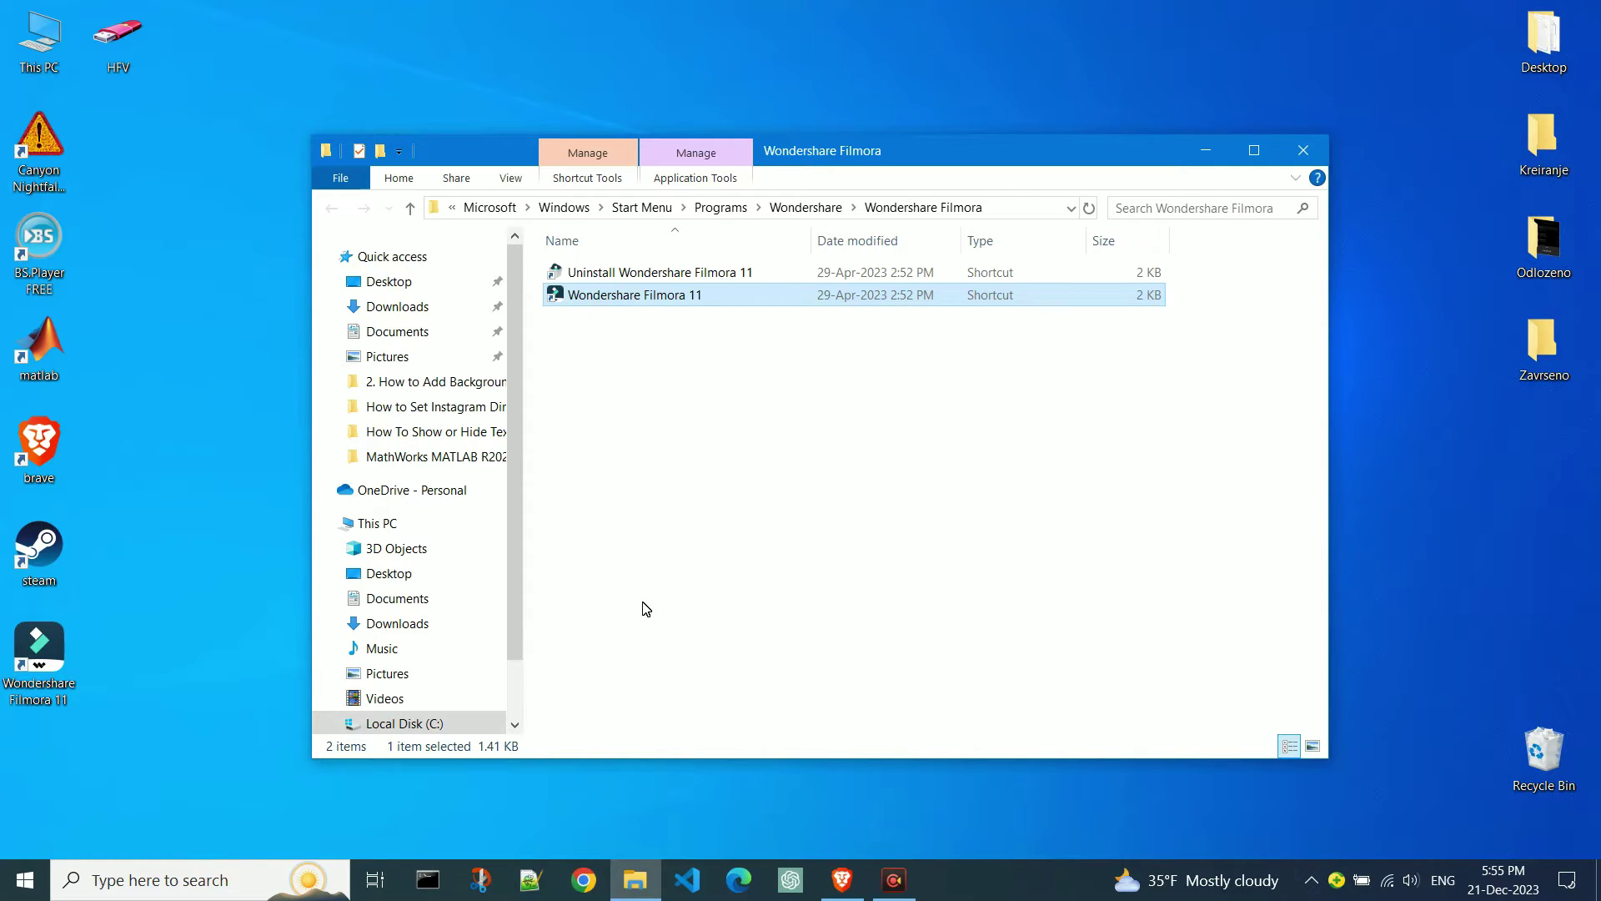
Send the Viber shortcut from Programs\Viber to the desktop, then return to Programs.
{"action": "left_click", "coordinate": [722, 218]}
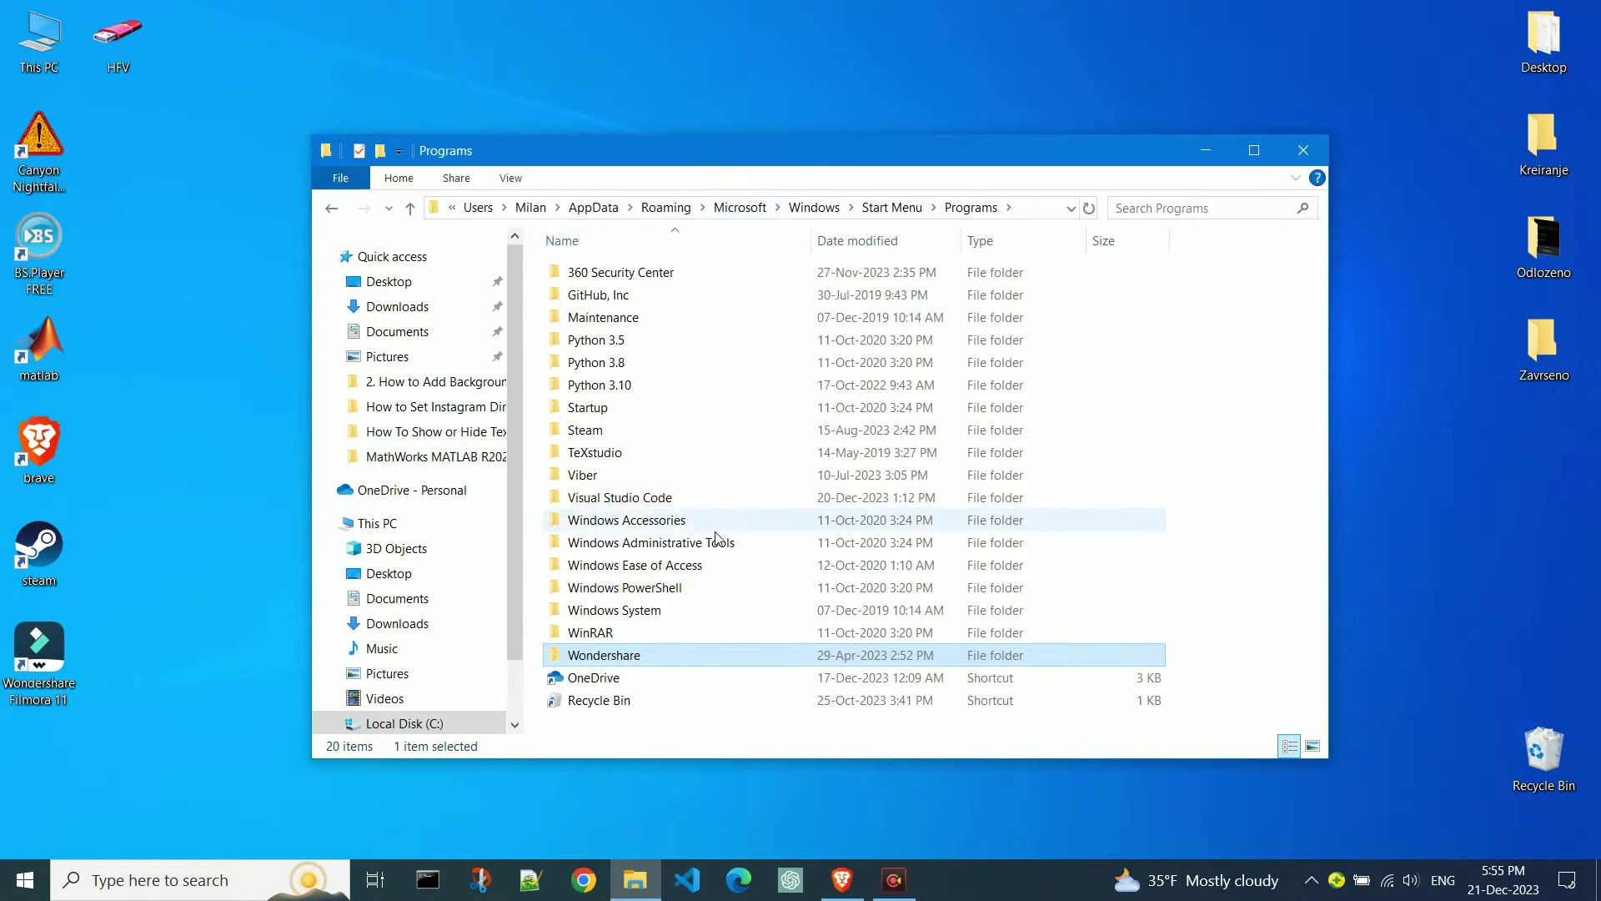
{"action": "double_click", "coordinate": [608, 484]}
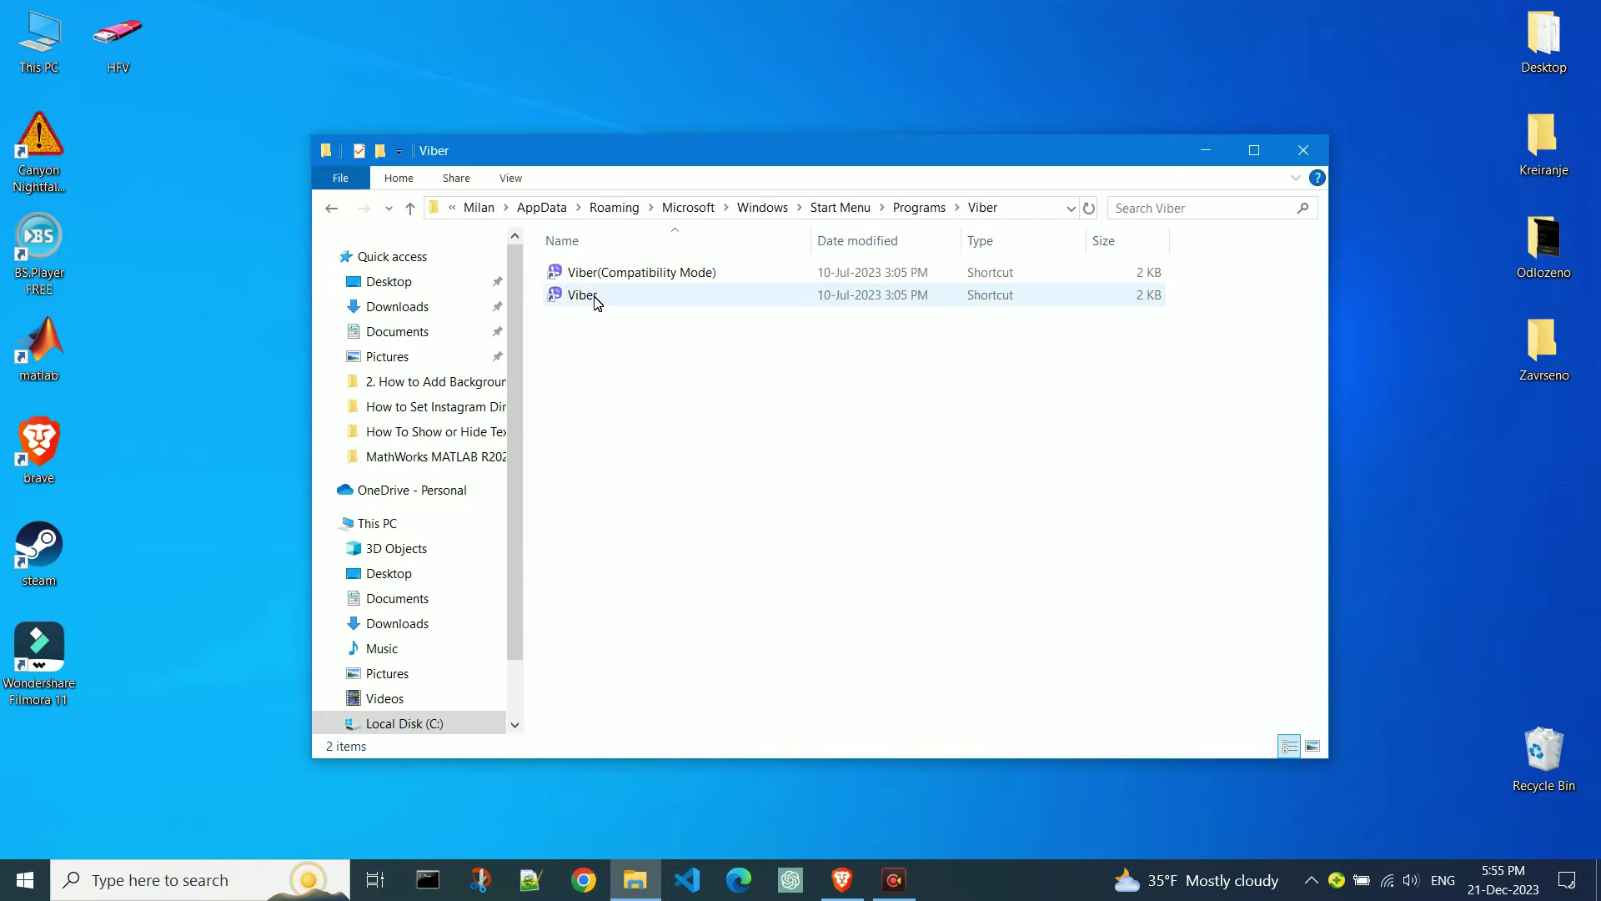
{"action": "right_click", "coordinate": [597, 298]}
{"action": "mouse_move", "coordinate": [818, 680]}
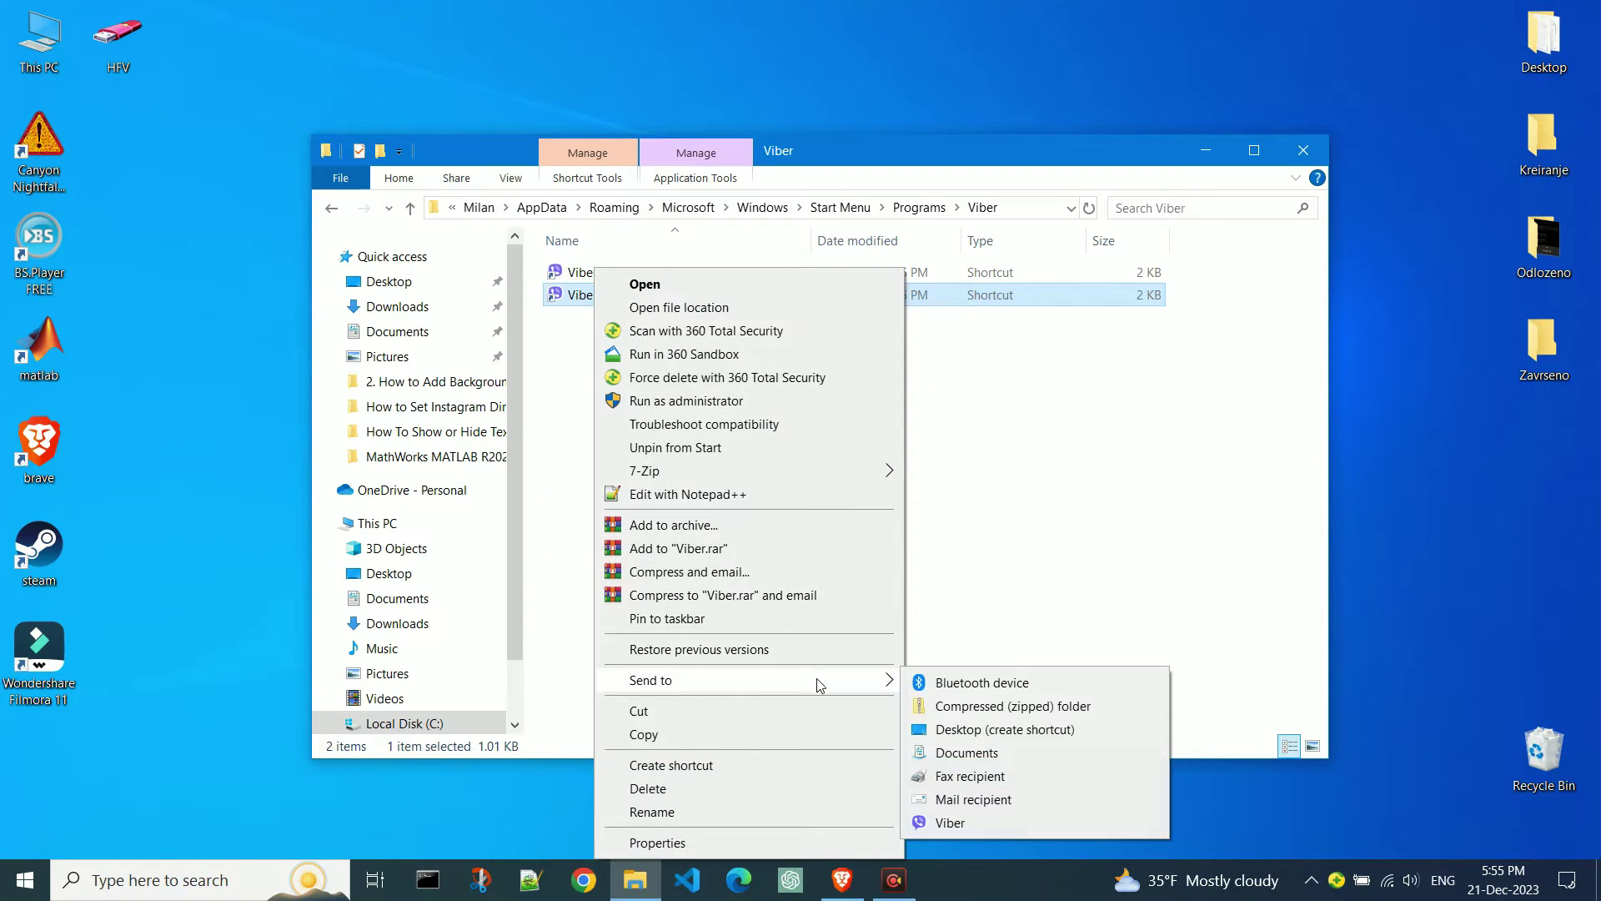
{"action": "left_click", "coordinate": [995, 731]}
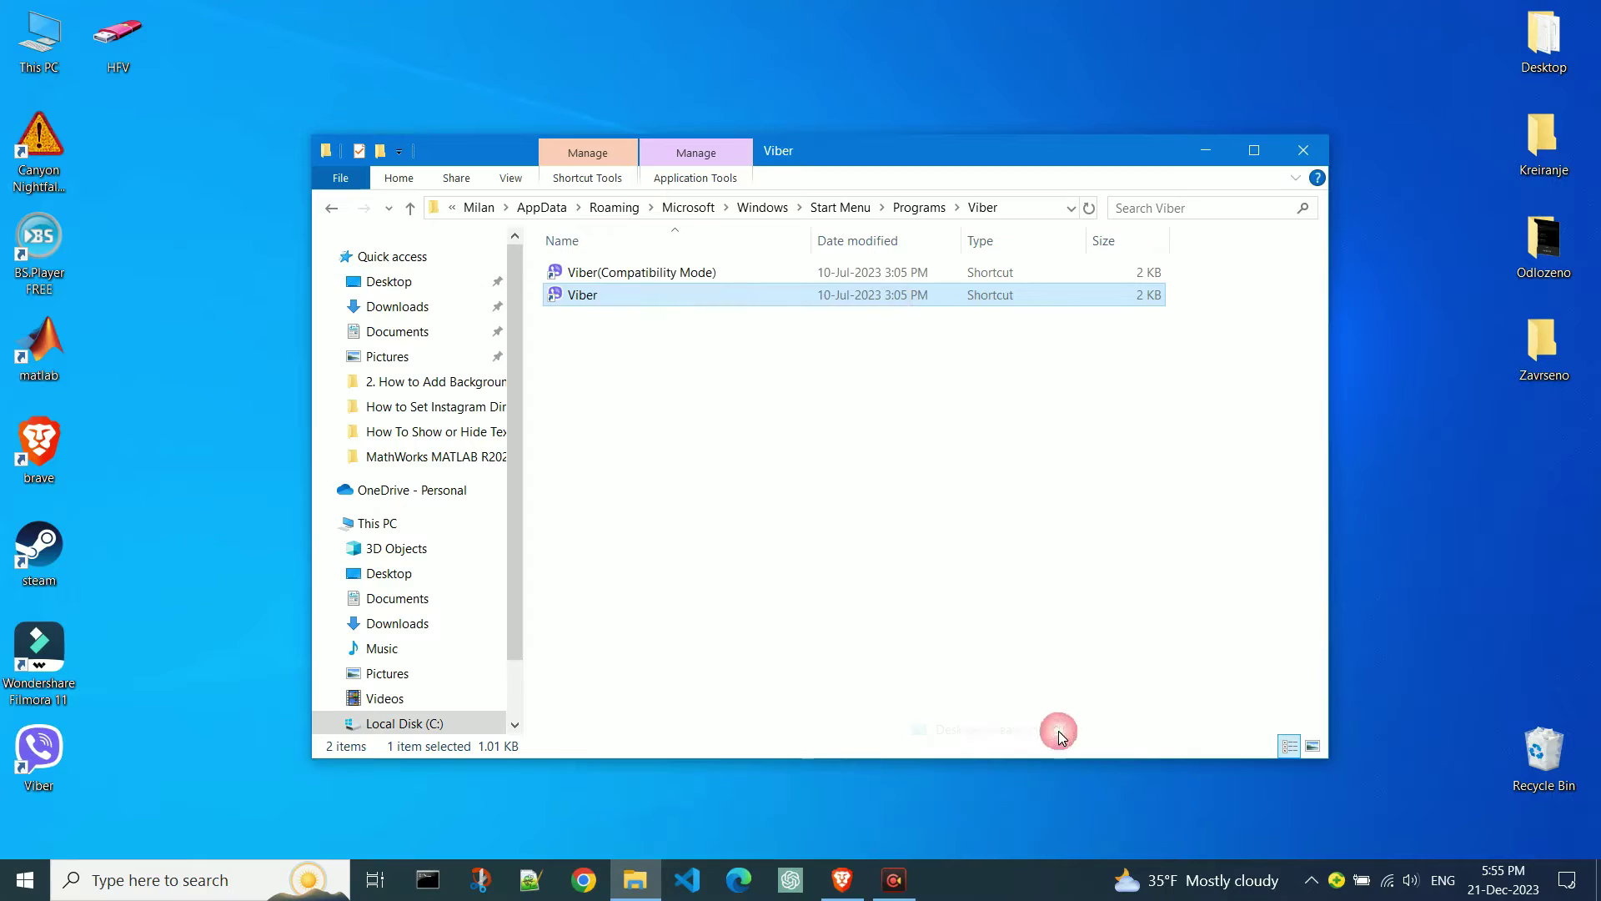
{"action": "key", "text": "alt+Left"}
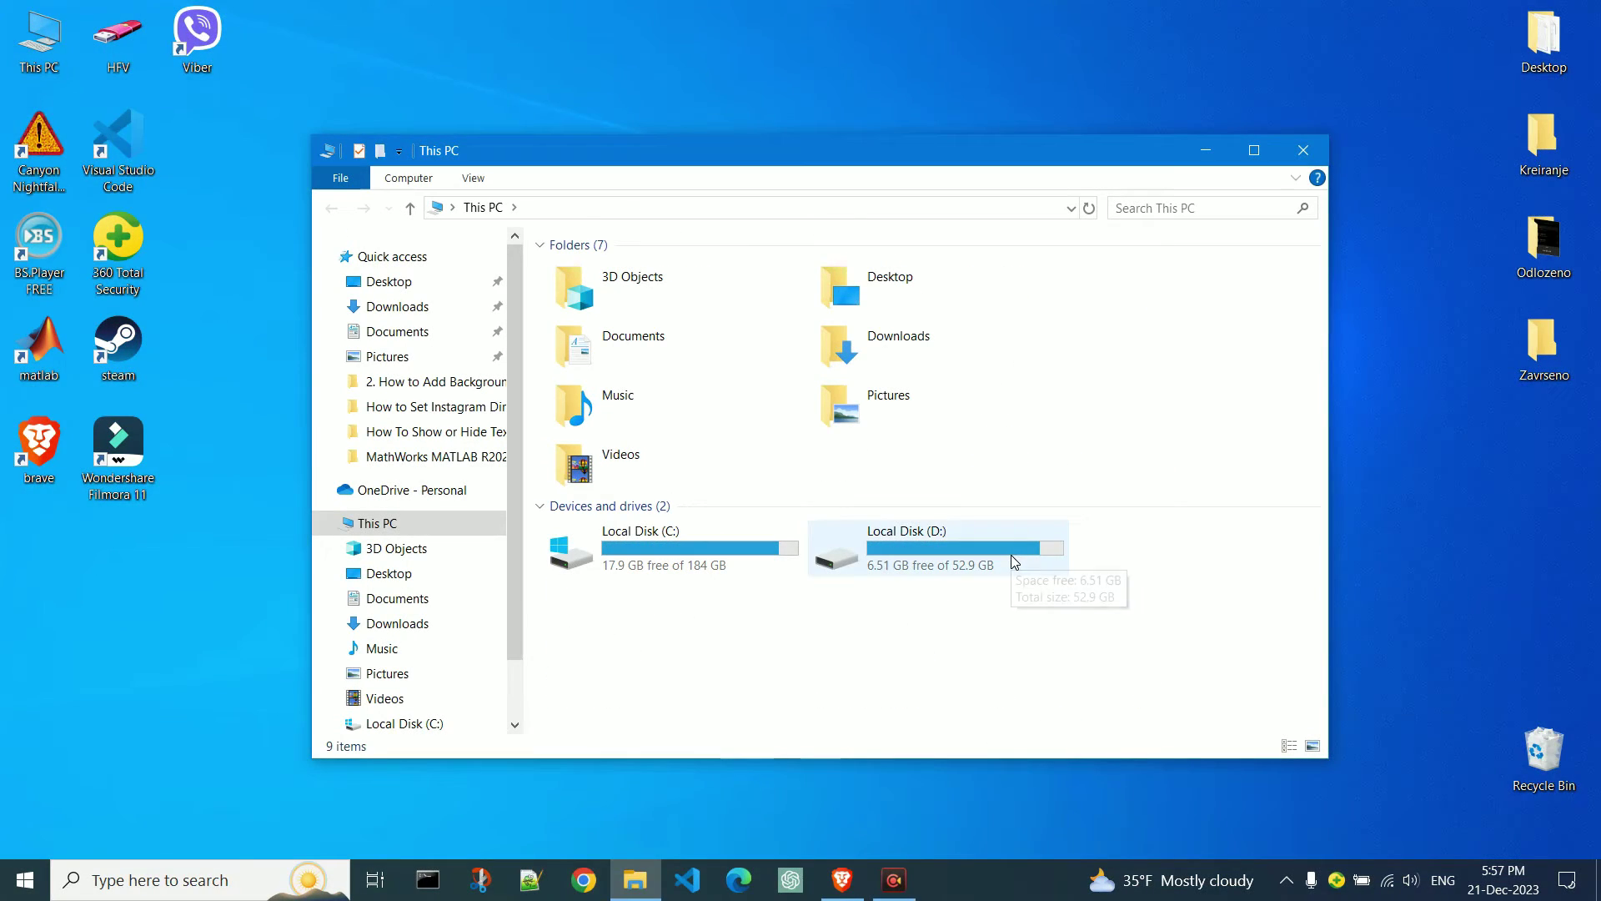
Open D:\OTHER\YourDigitalFriend\19. C sharp course.
{"action": "double_click", "coordinate": [1014, 561]}
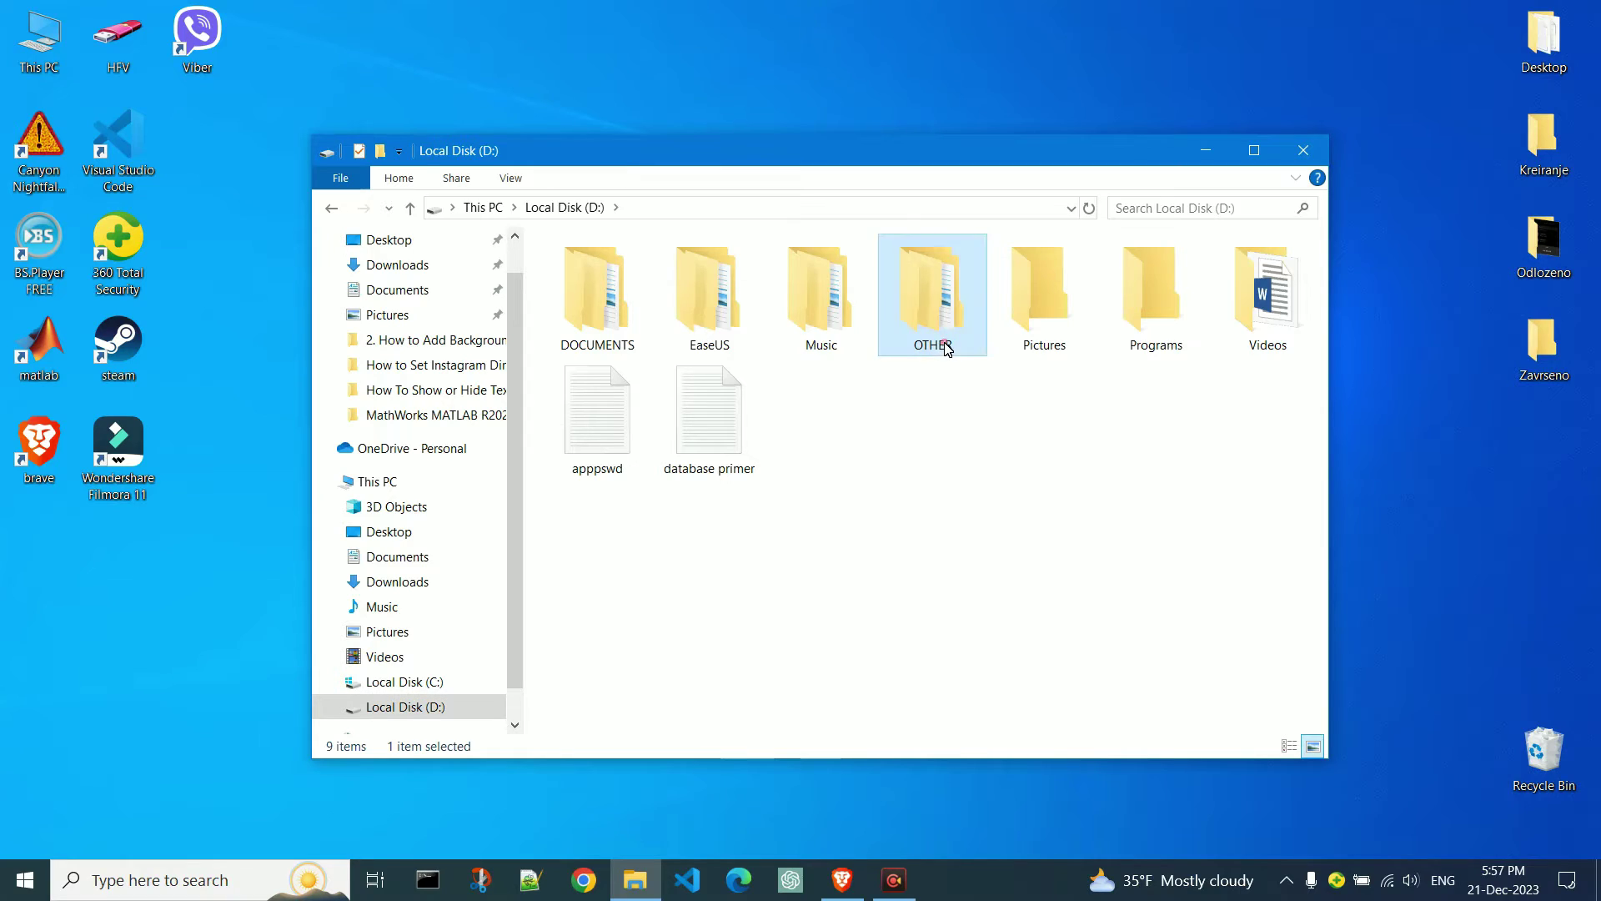
{"action": "double_click", "coordinate": [948, 342]}
{"action": "double_click", "coordinate": [676, 321]}
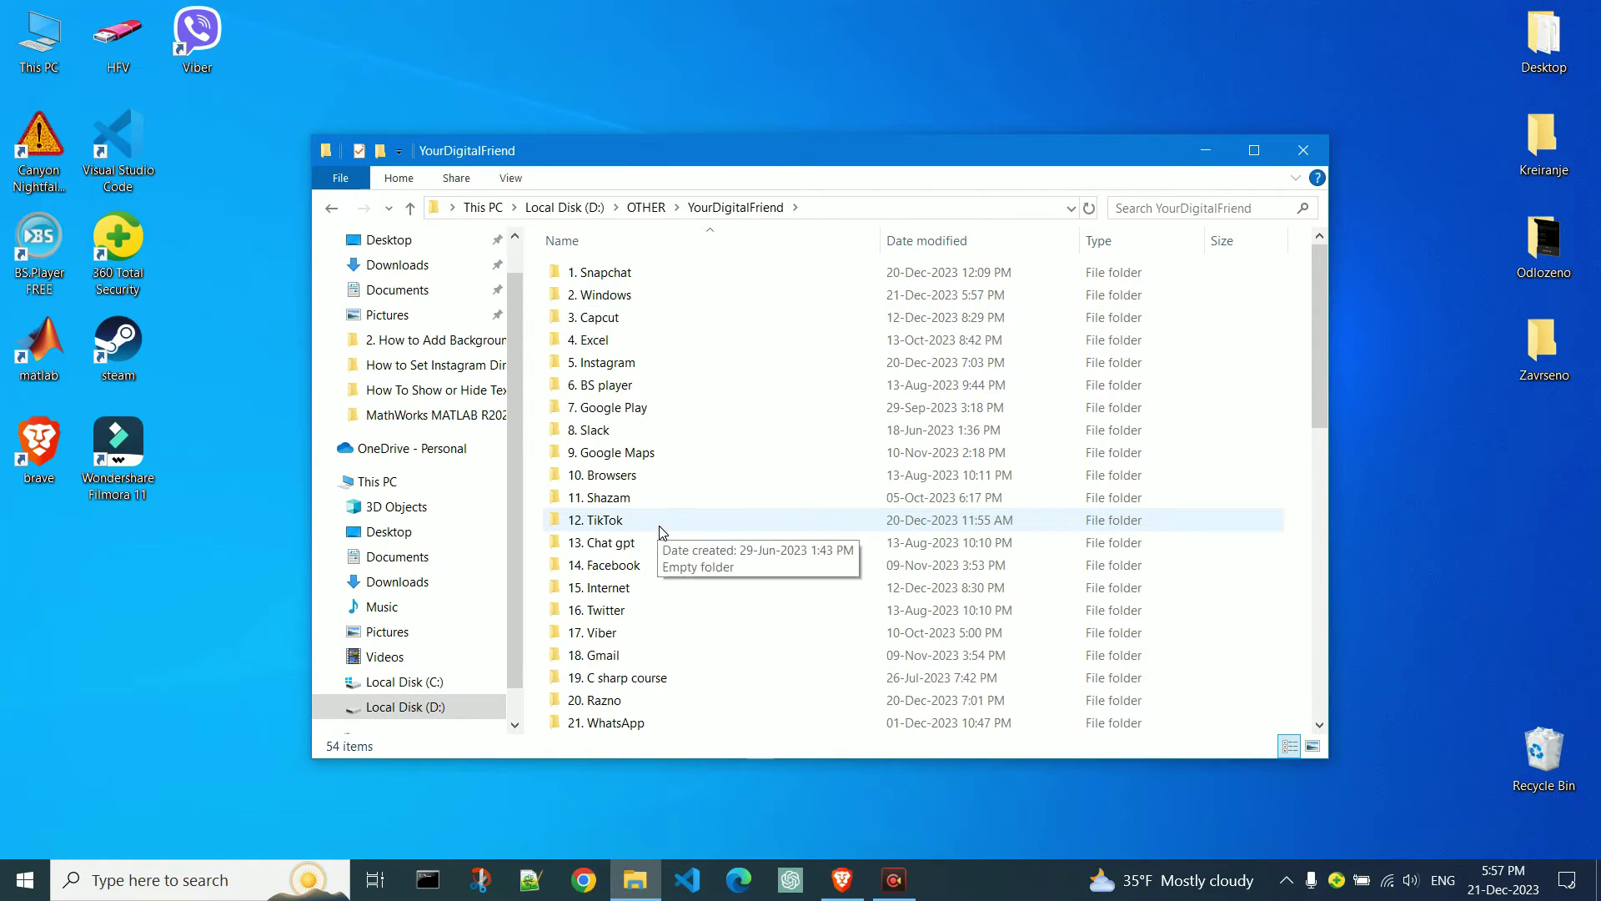
{"action": "double_click", "coordinate": [676, 680]}
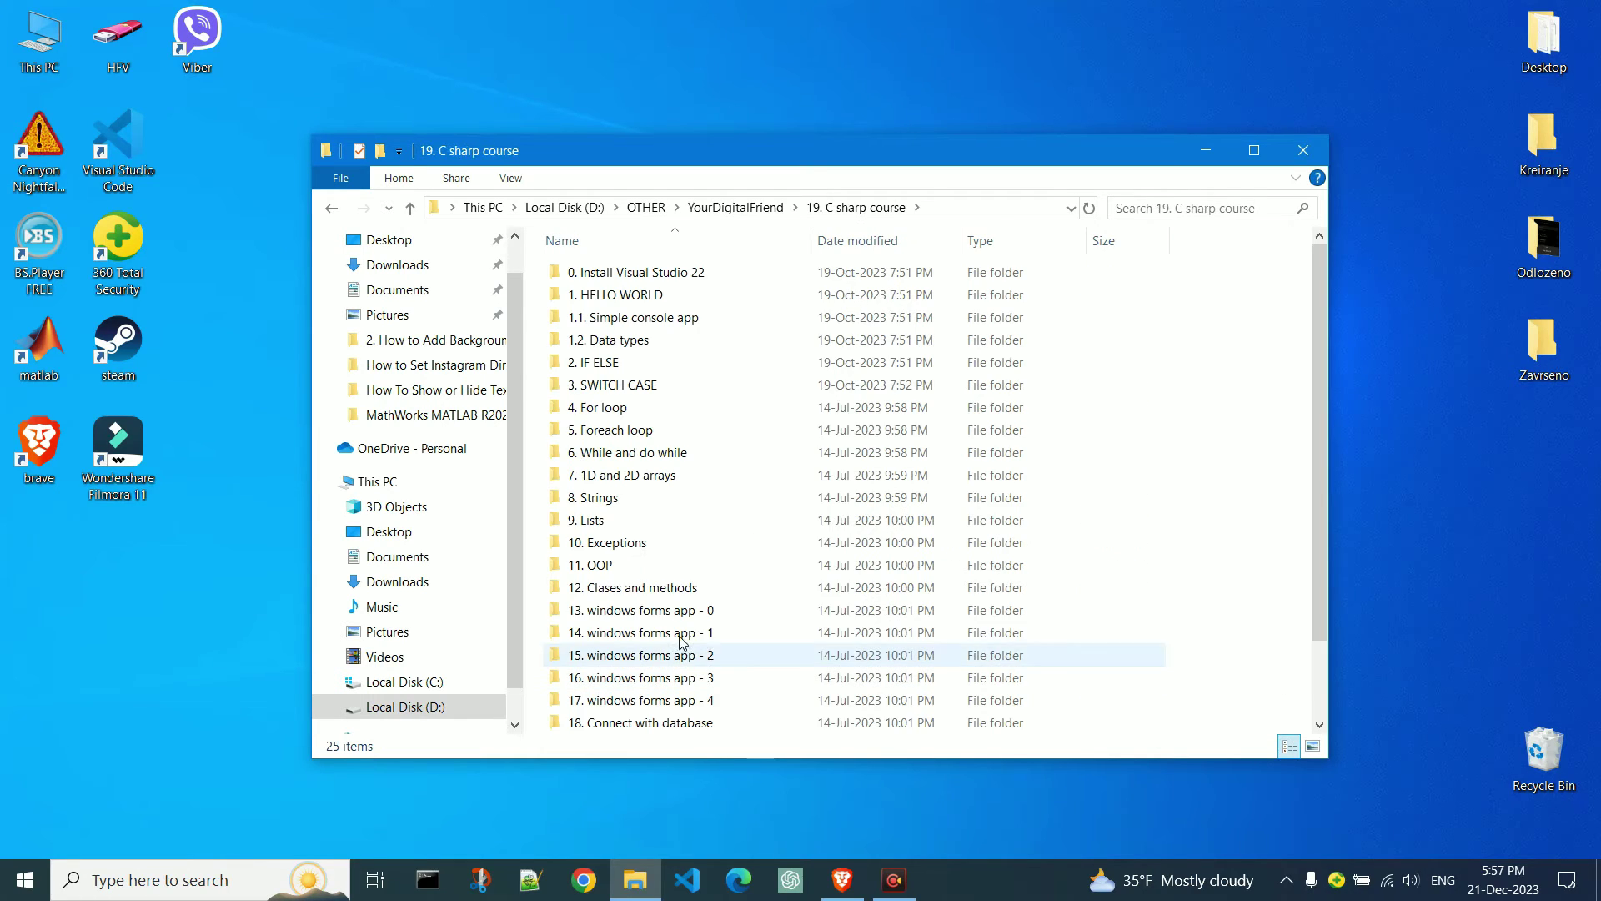
Send the '1. HELLO WORLD' folder to the desktop as a shortcut and close Explorer.
{"action": "left_click", "coordinate": [643, 296]}
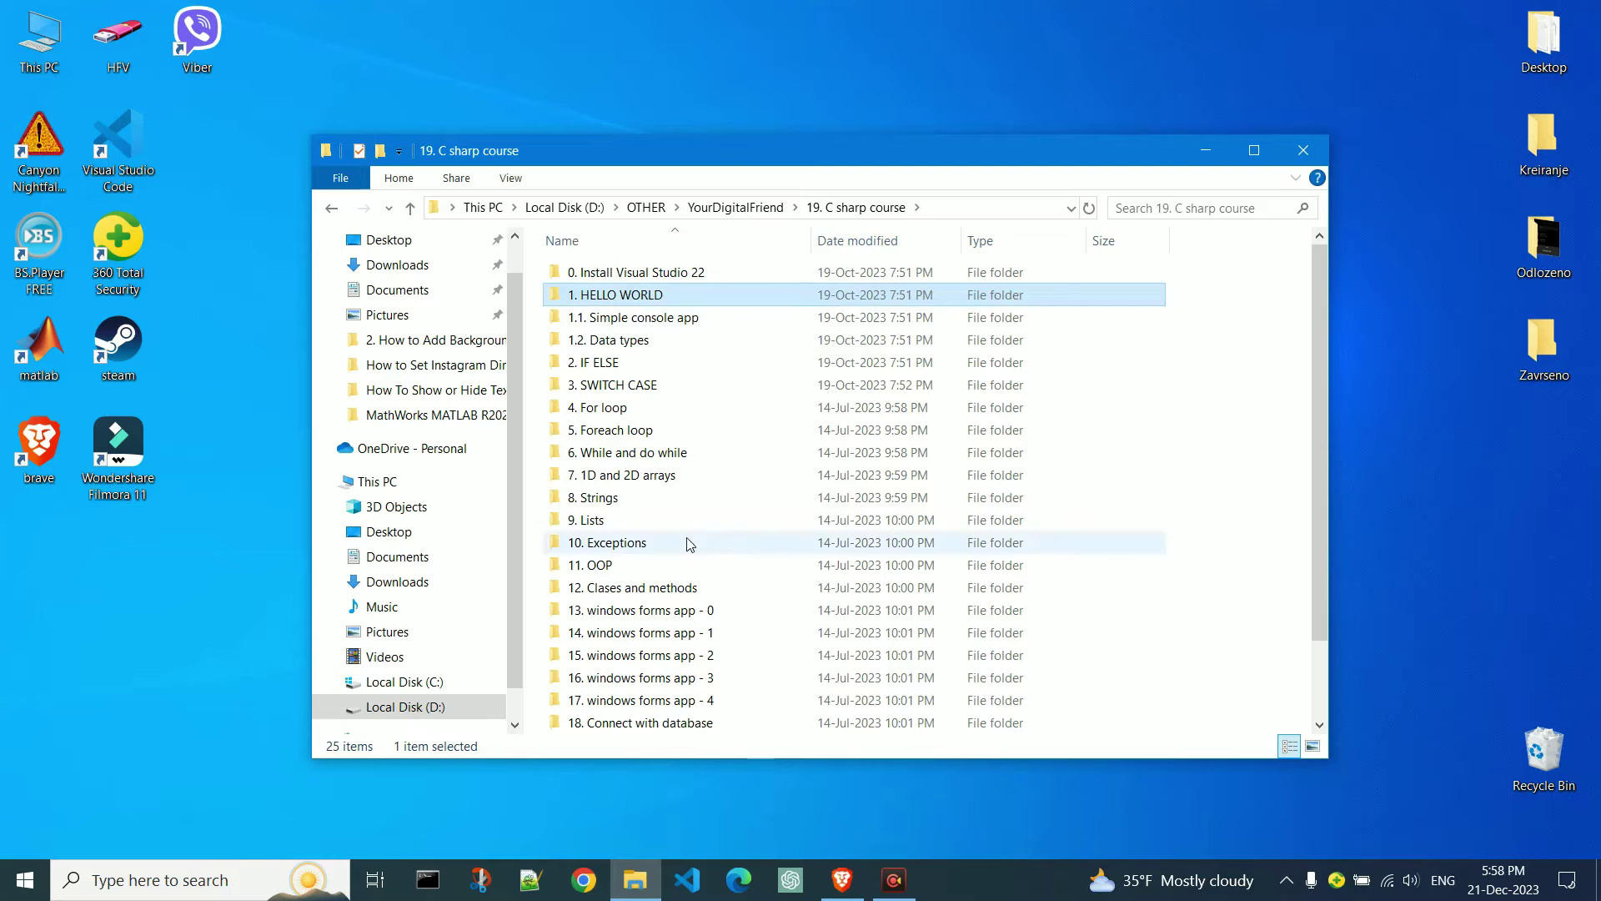
{"action": "right_click", "coordinate": [676, 299]}
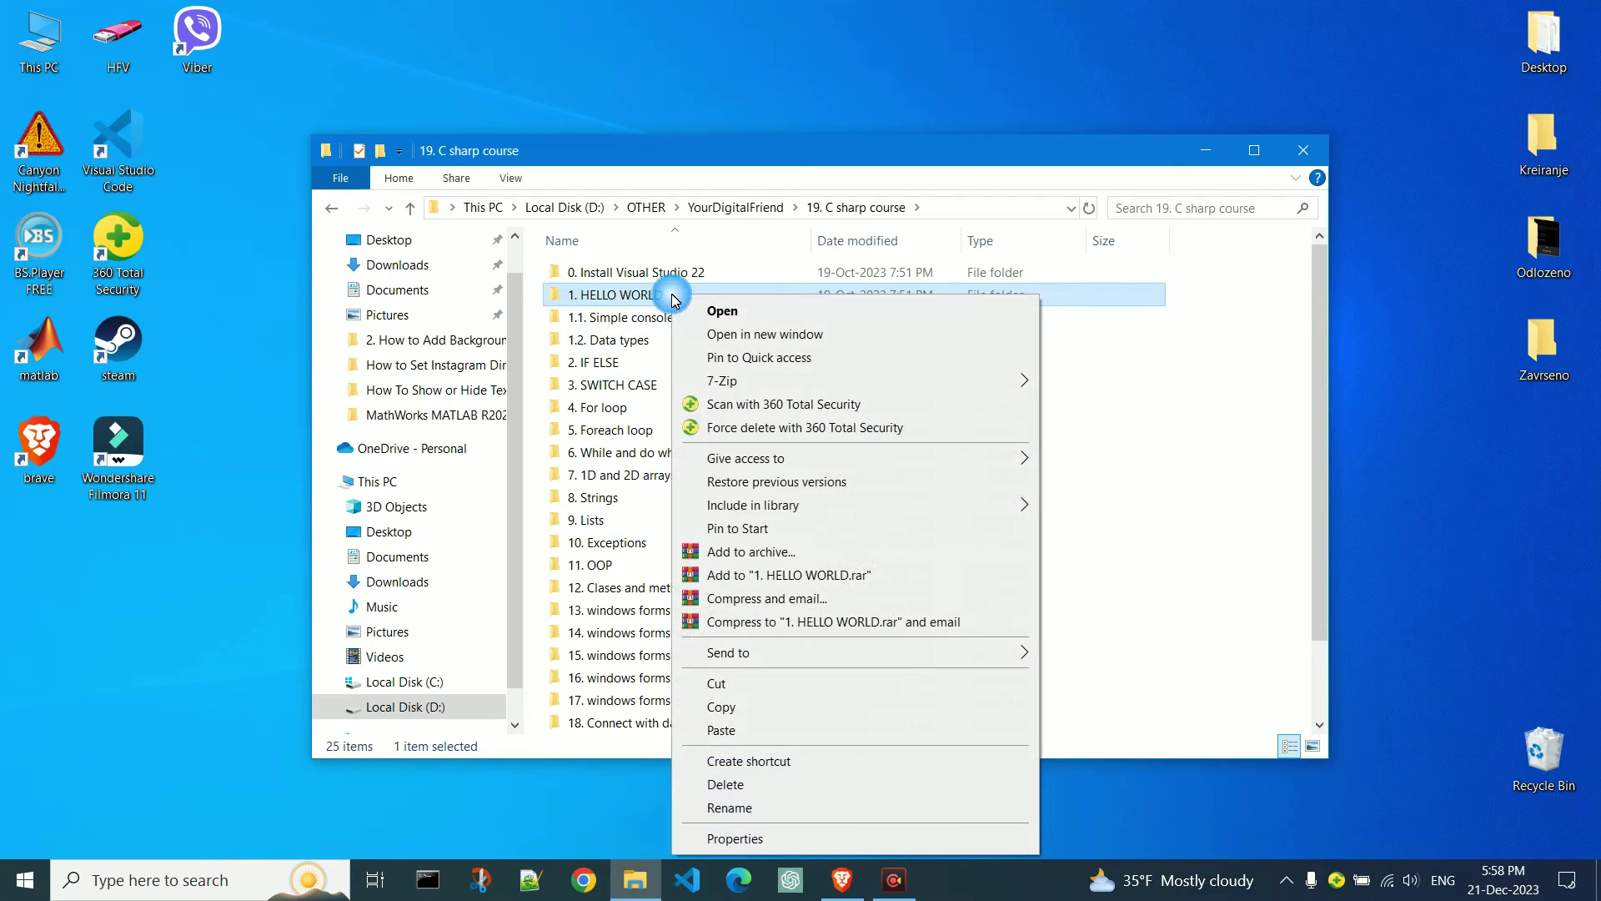
{"action": "mouse_move", "coordinate": [936, 651]}
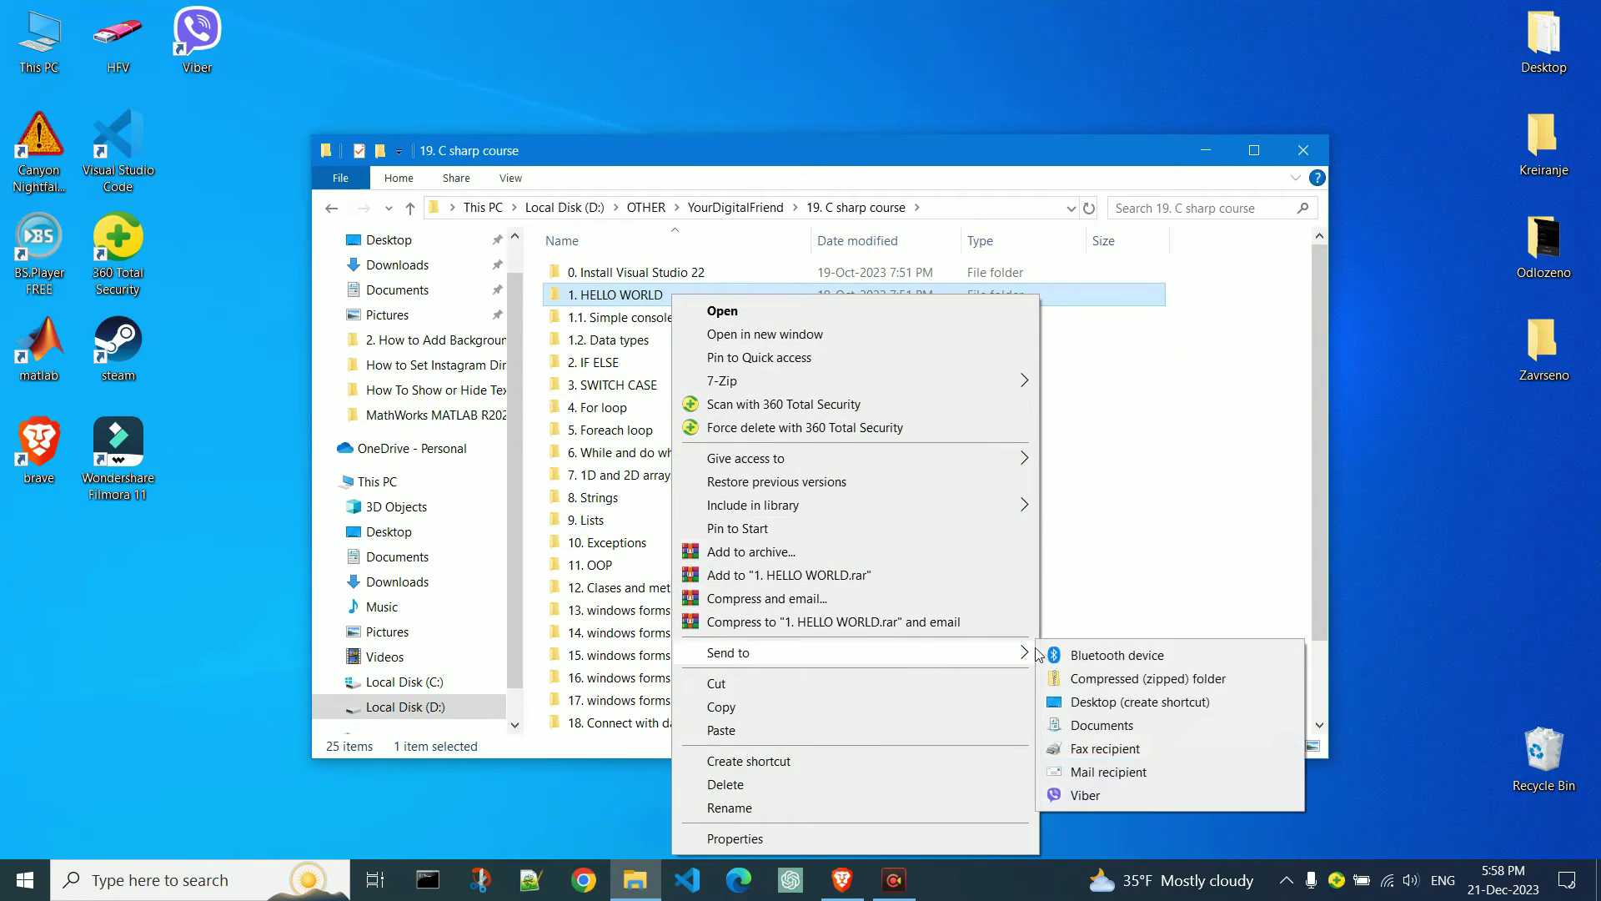
{"action": "left_click", "coordinate": [1222, 707]}
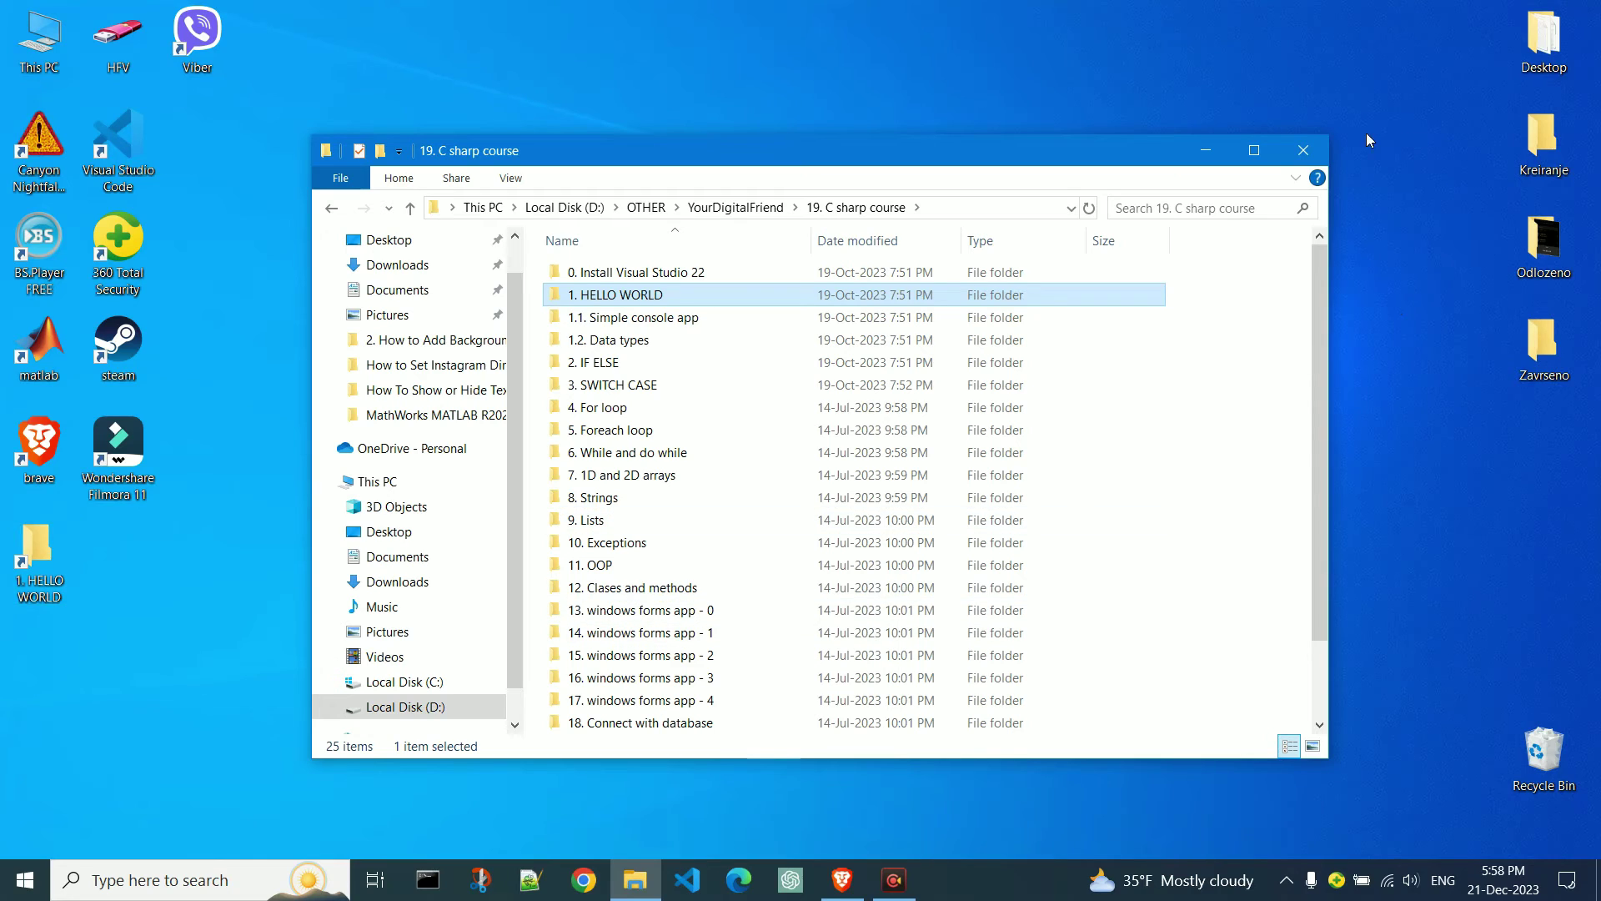
{"action": "left_click", "coordinate": [1303, 150]}
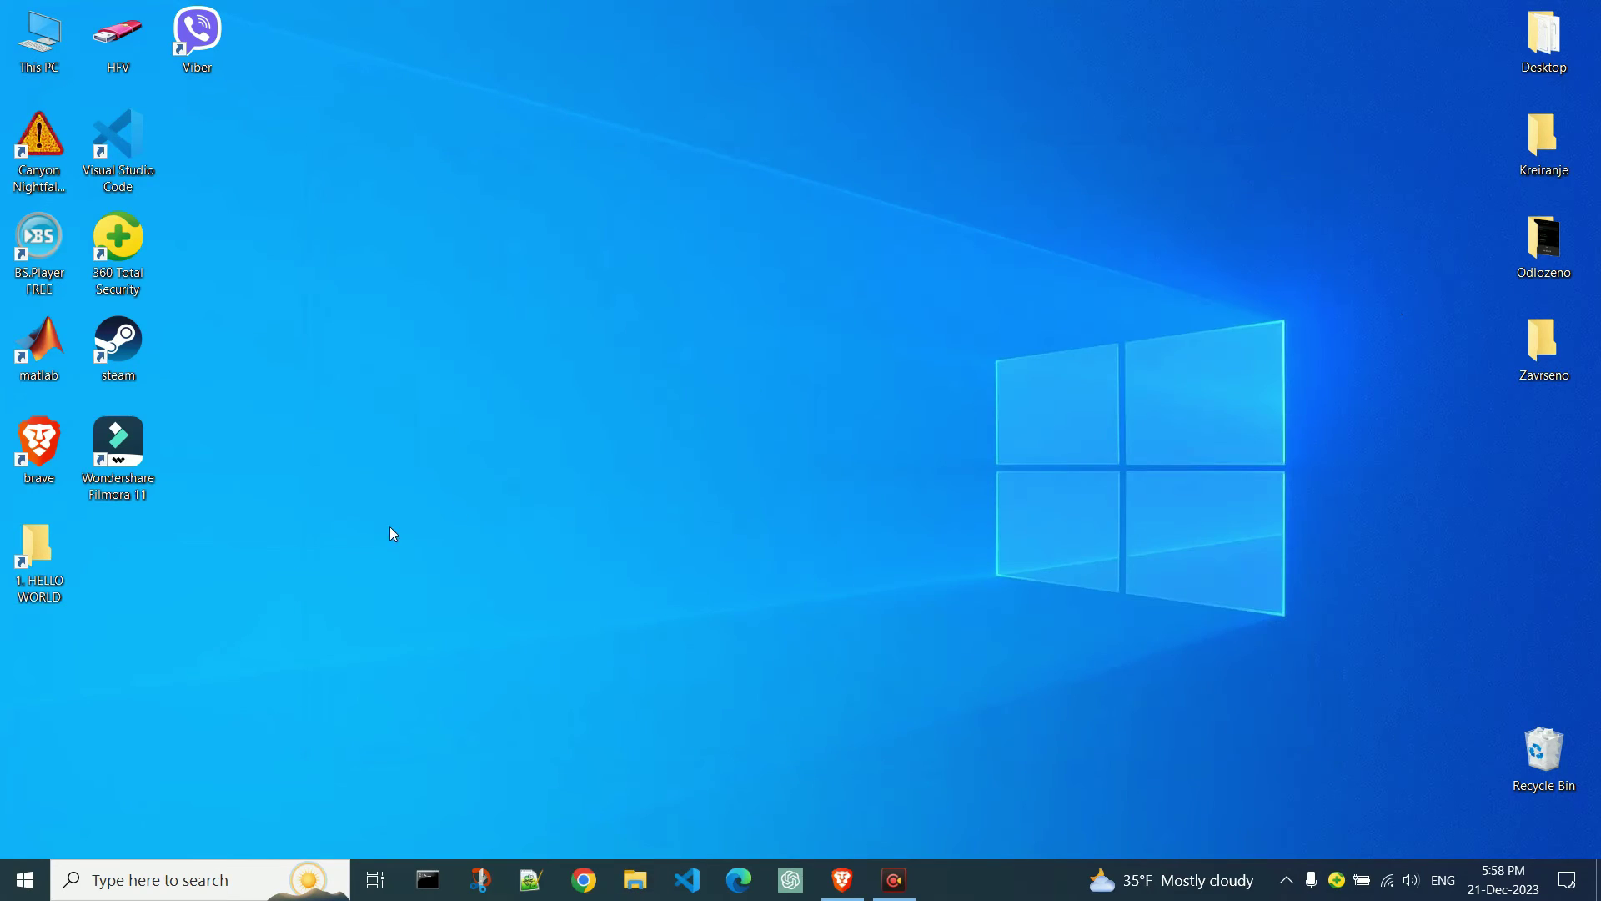
Open the '1. HELLO WORLD' desktop shortcut, then go up to '19. C sharp course'.
{"action": "double_click", "coordinate": [37, 589]}
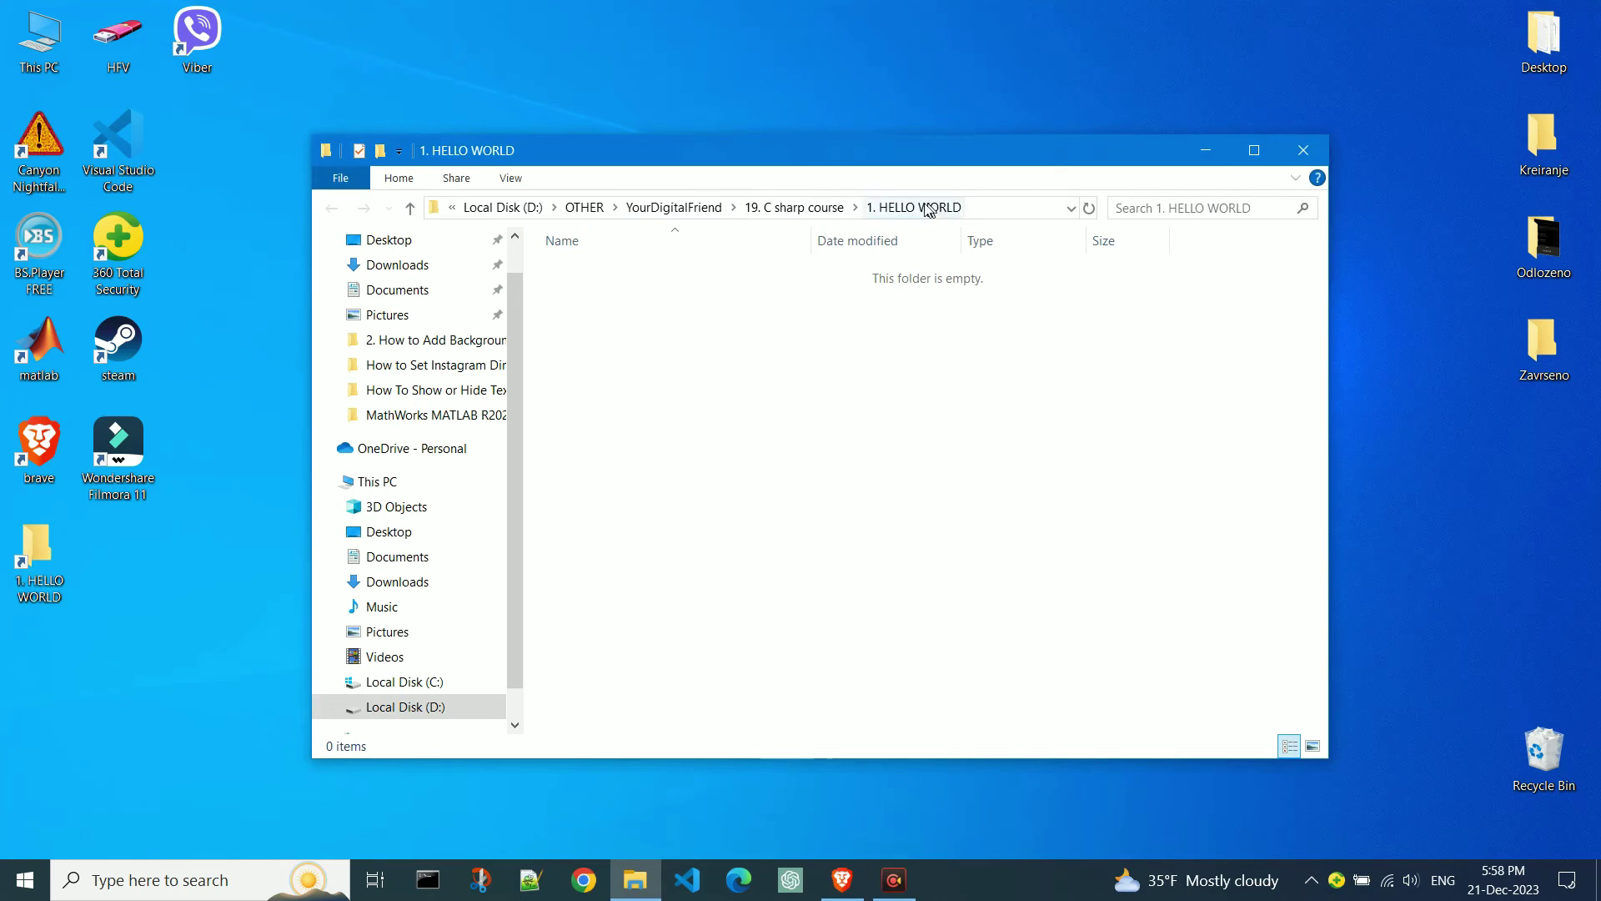
{"action": "left_click", "coordinate": [753, 208]}
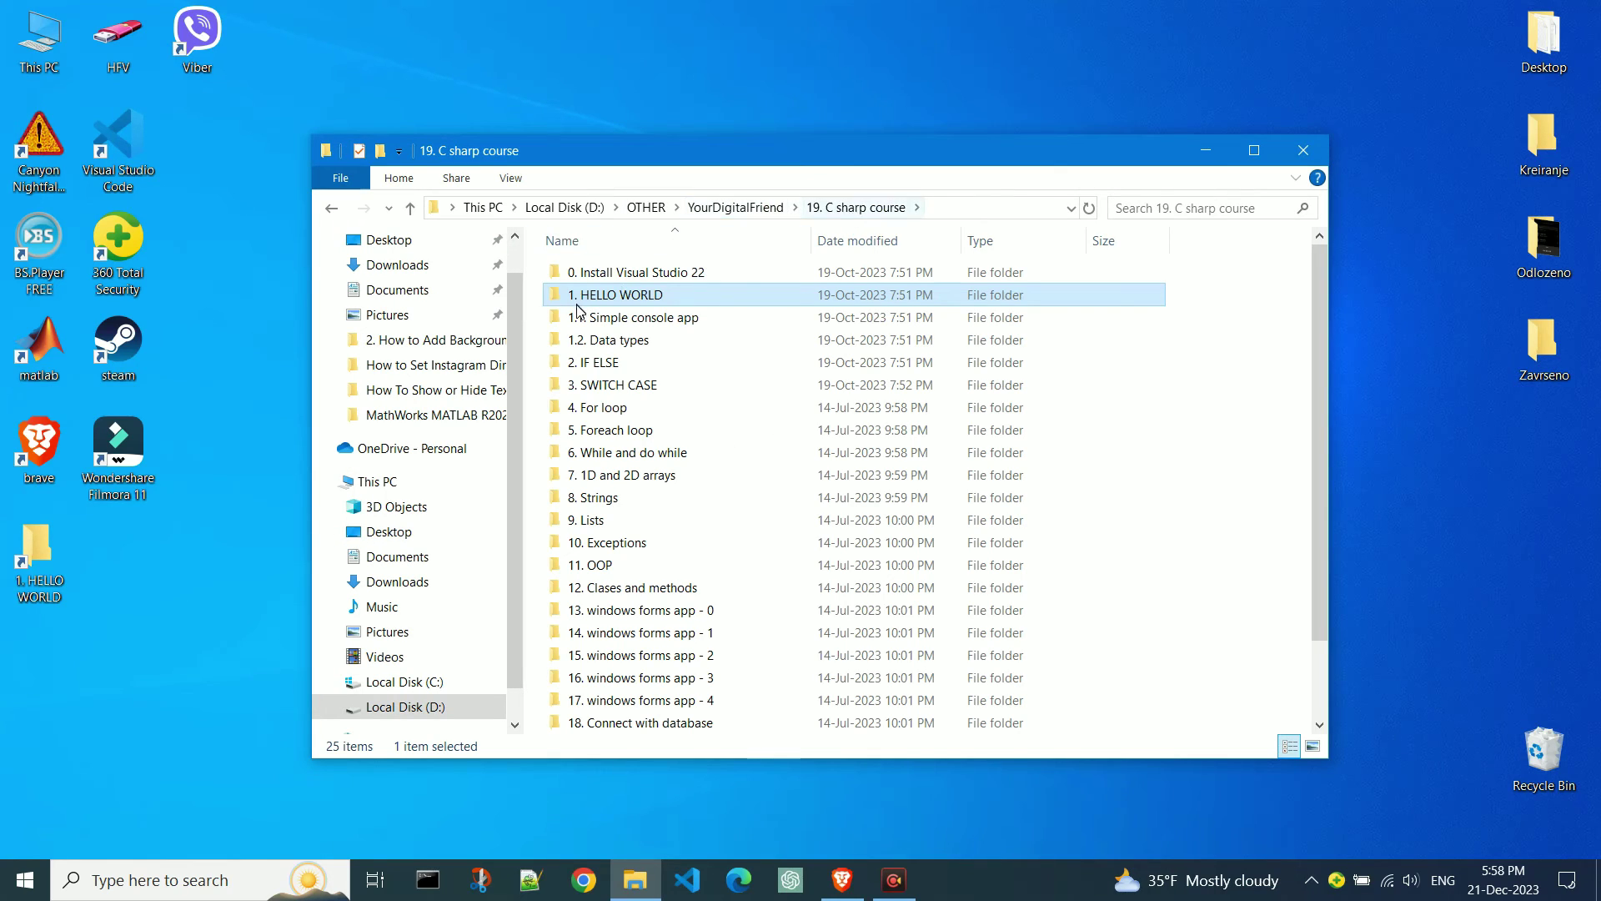